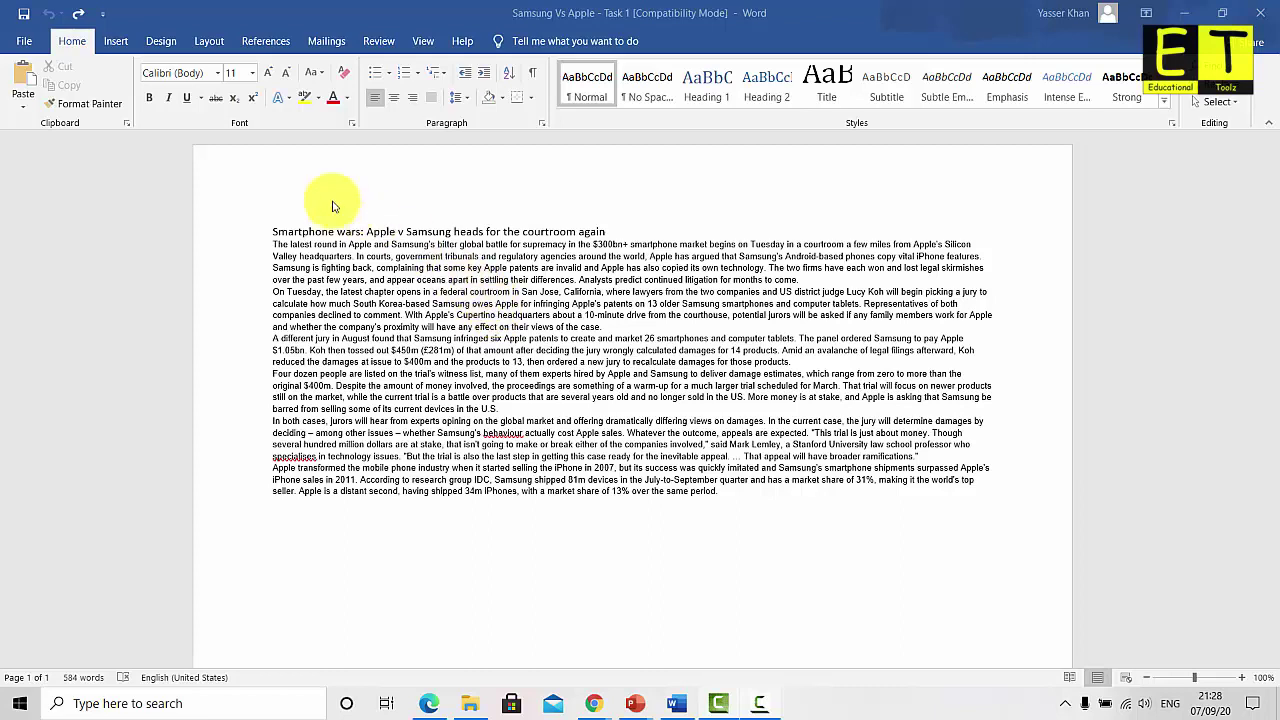
Change the document's page orientation from landscape to portrait
left_click(208, 42)
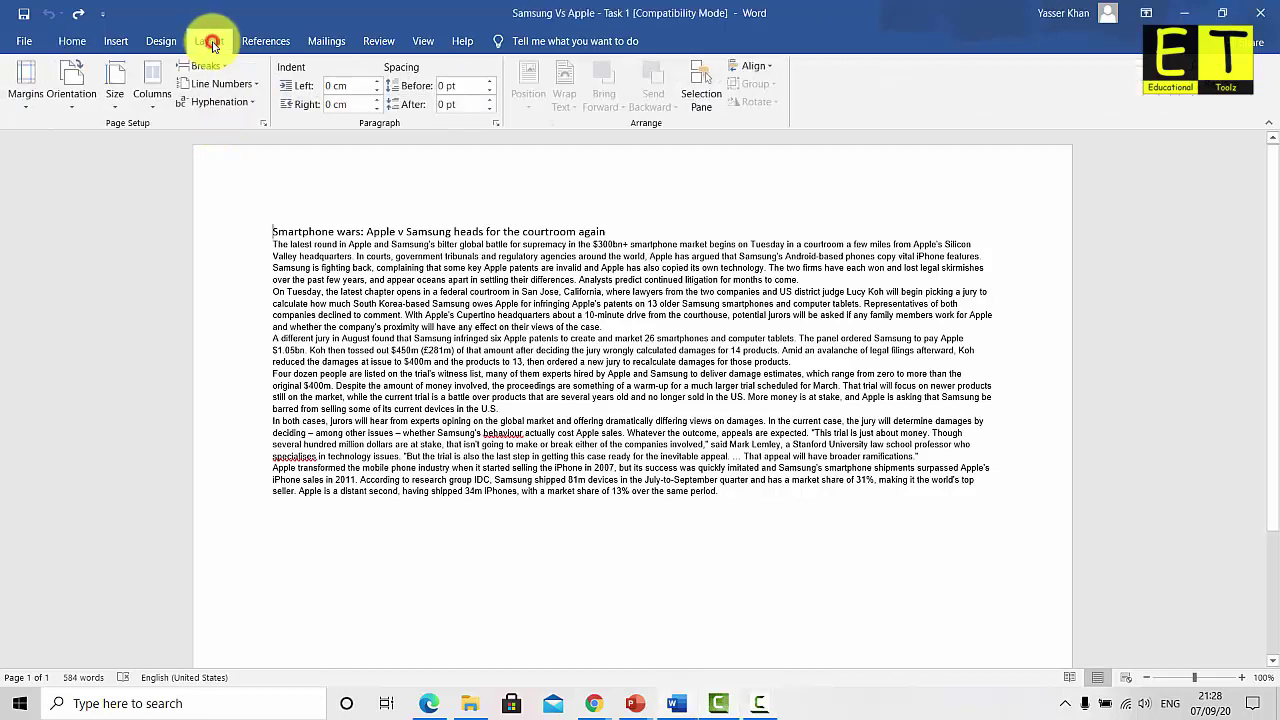
left_click(70, 95)
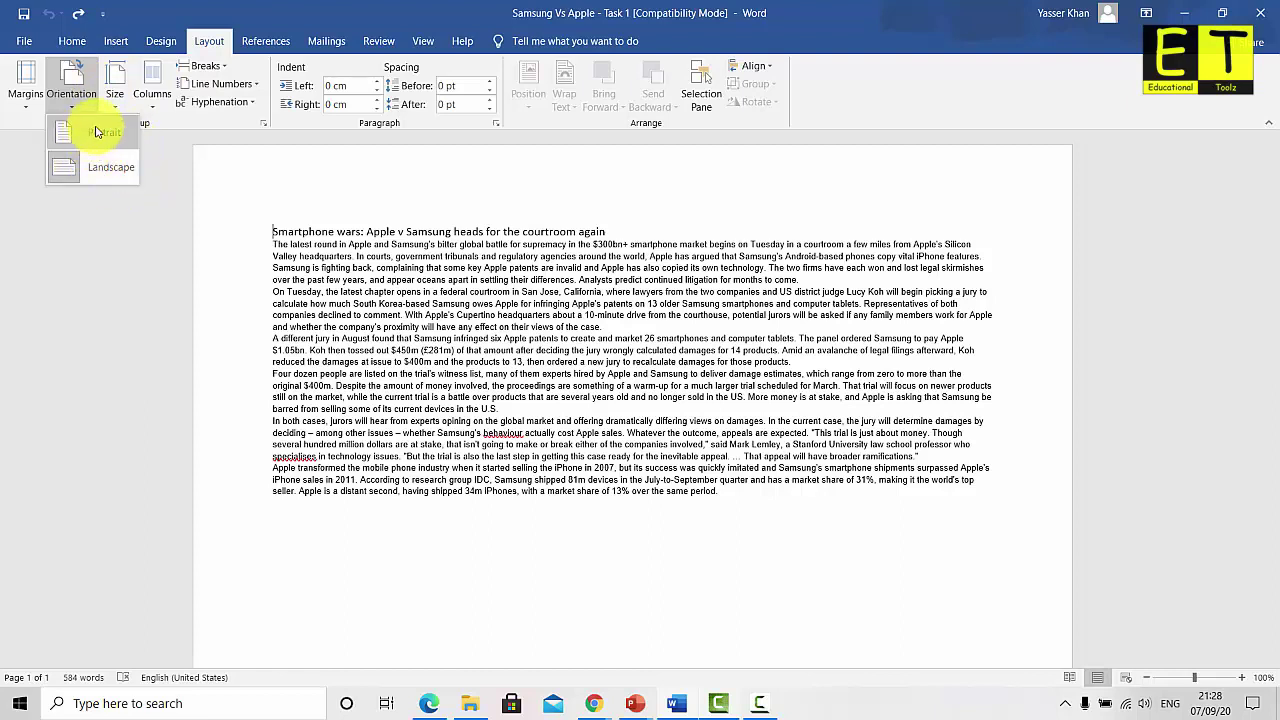
left_click(99, 134)
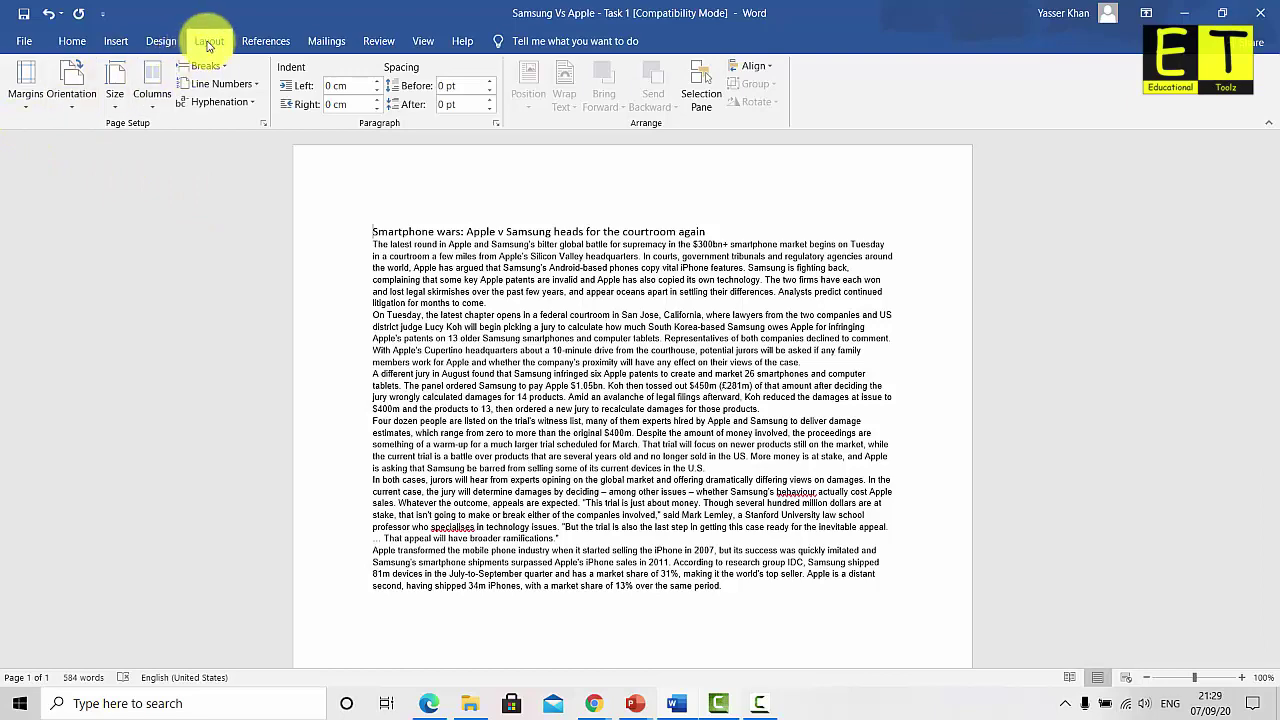
Set custom top and bottom page margins of 1 cm for the whole document
left_click(26, 108)
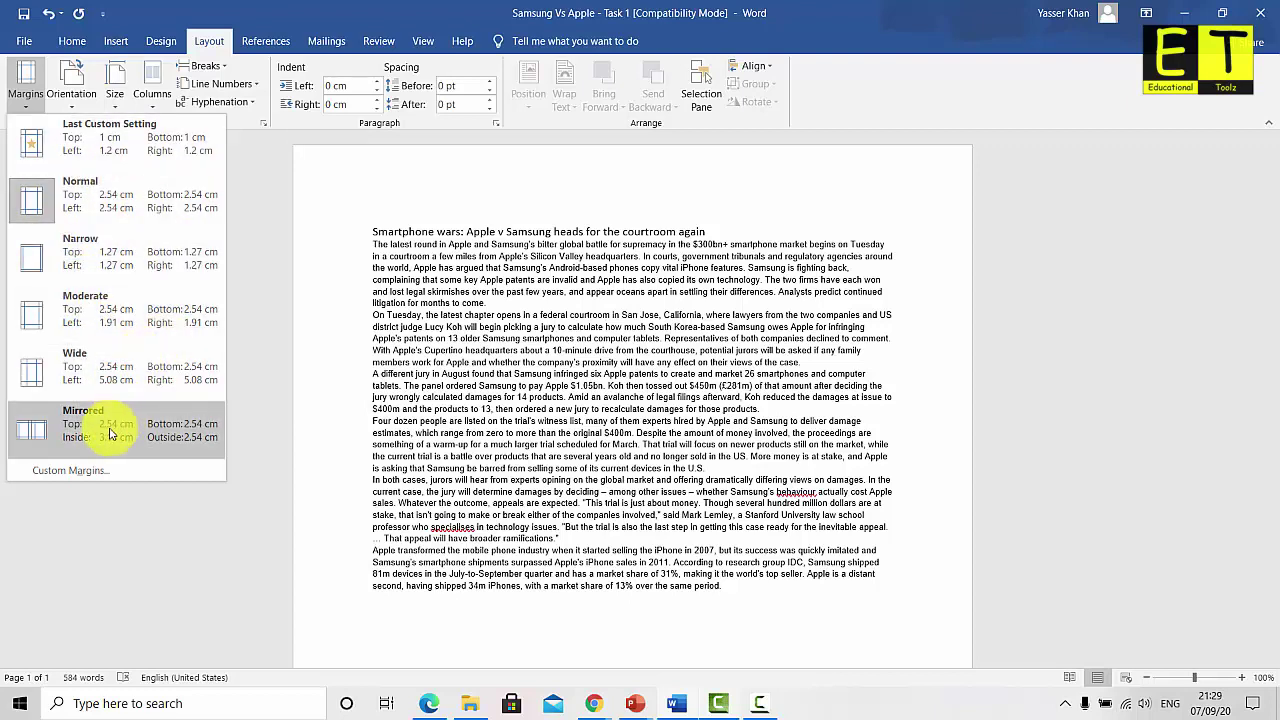
left_click(70, 472)
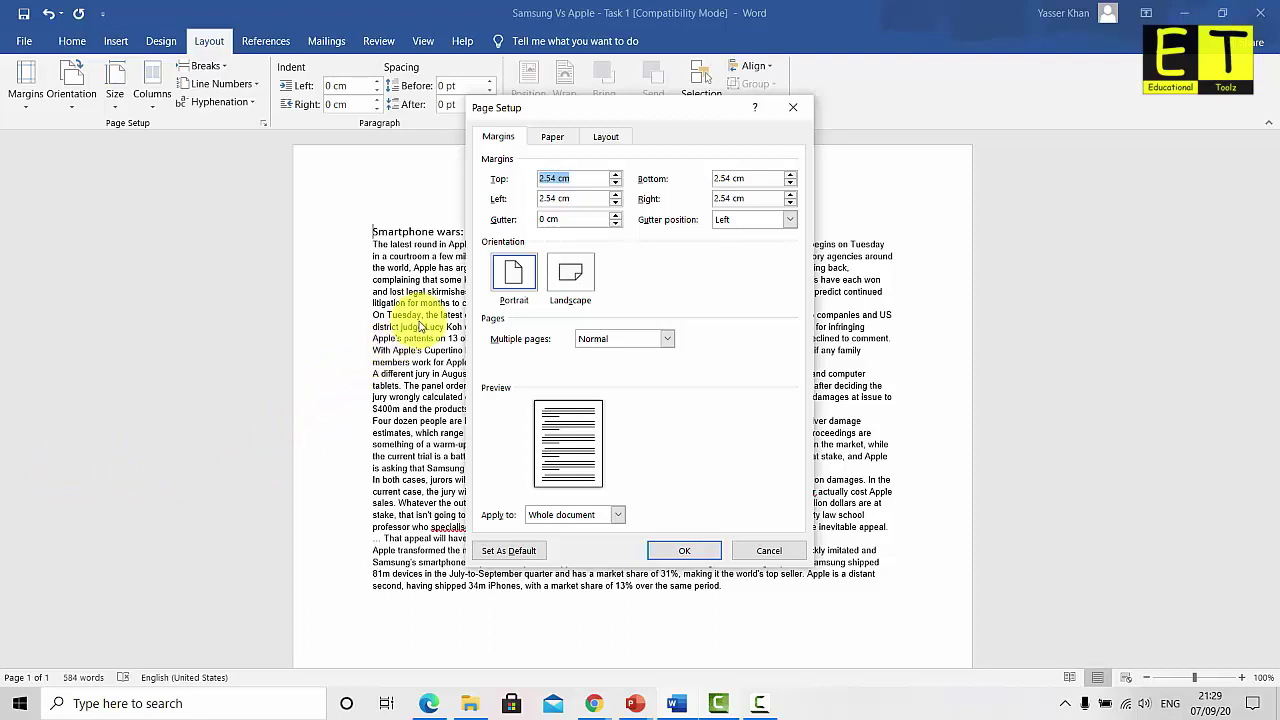
type("1")
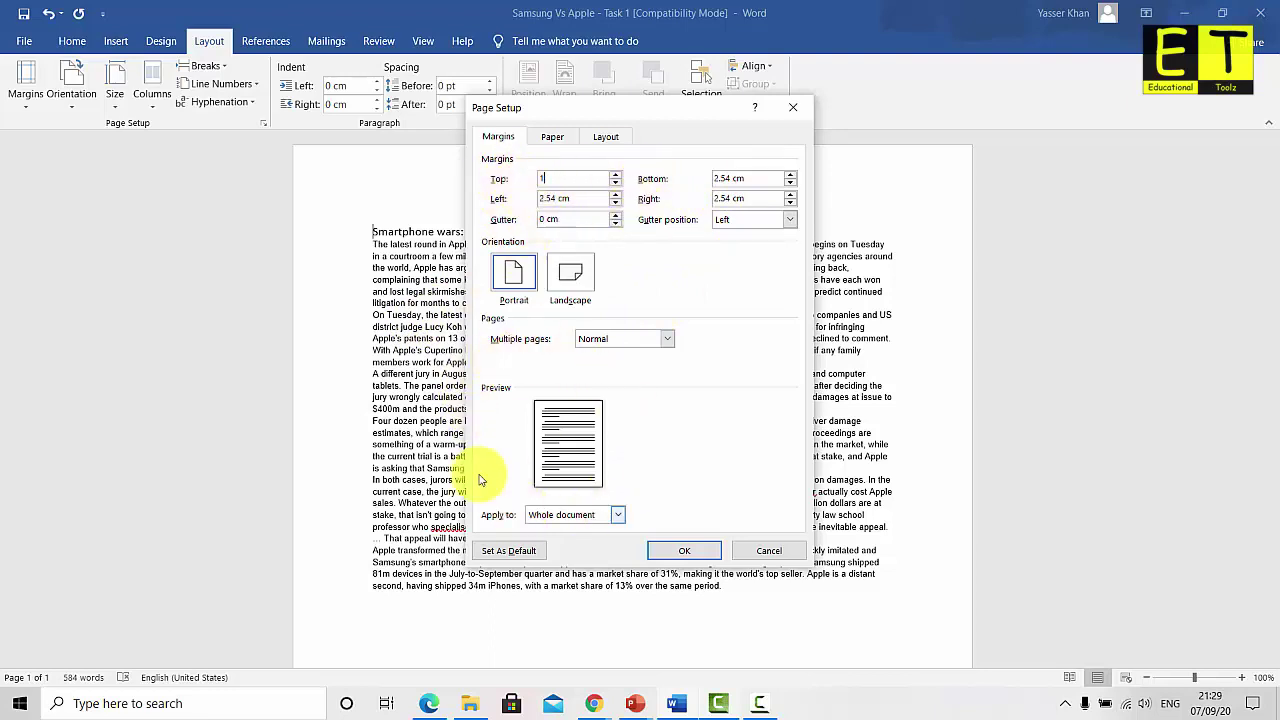
left_click(747, 178)
left_click_drag(747, 178, 709, 195)
type("1")
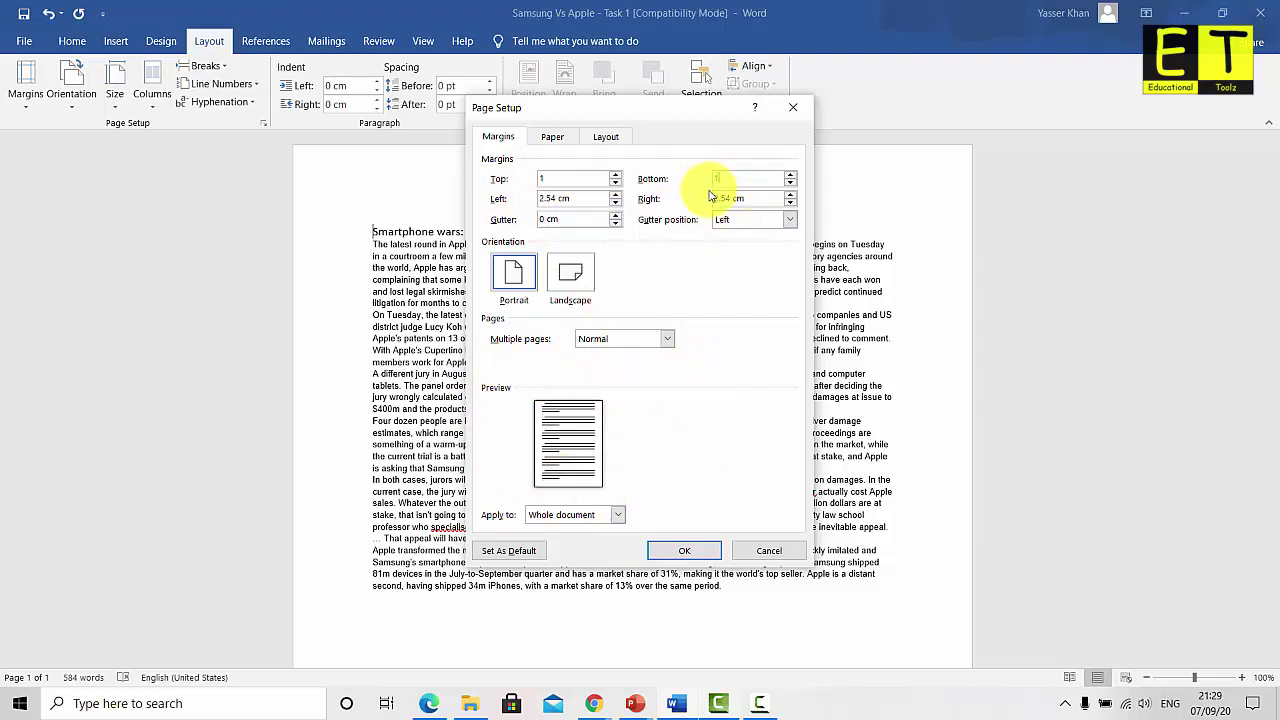
Set the left and right page margins to 1.2 cm and apply the page setup
left_click(575, 197)
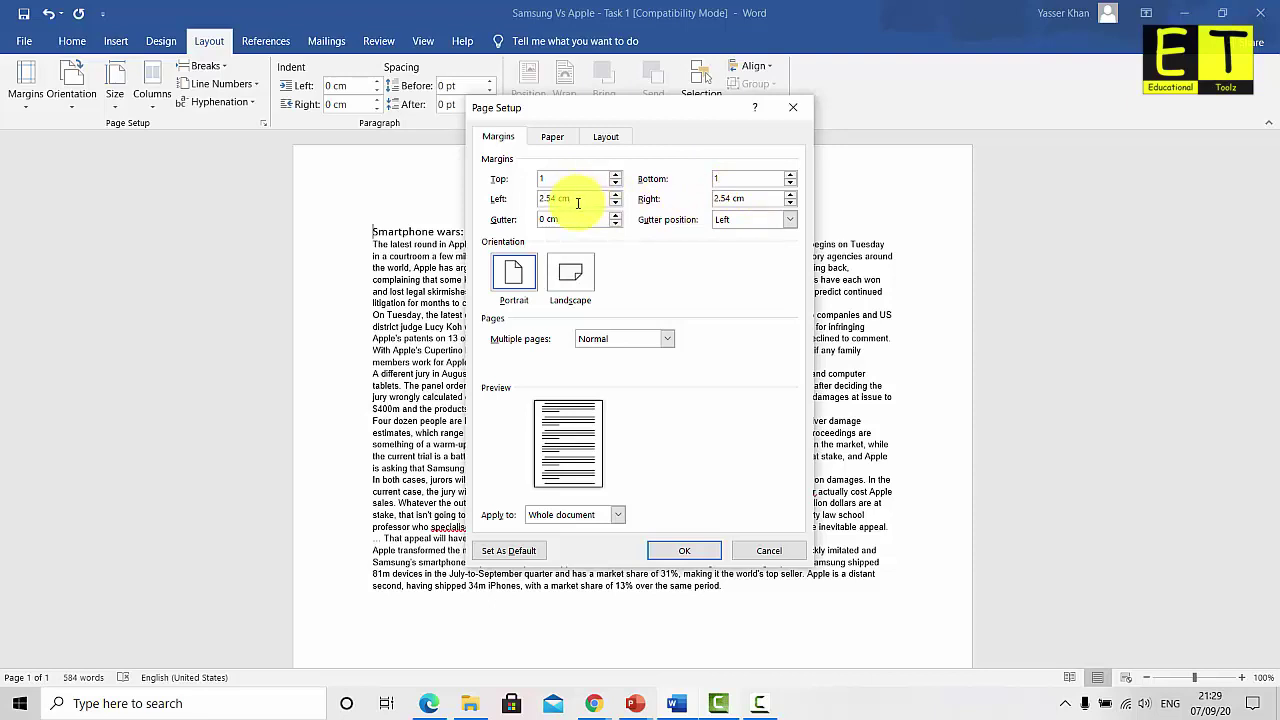
left_click_drag(571, 200, 514, 198)
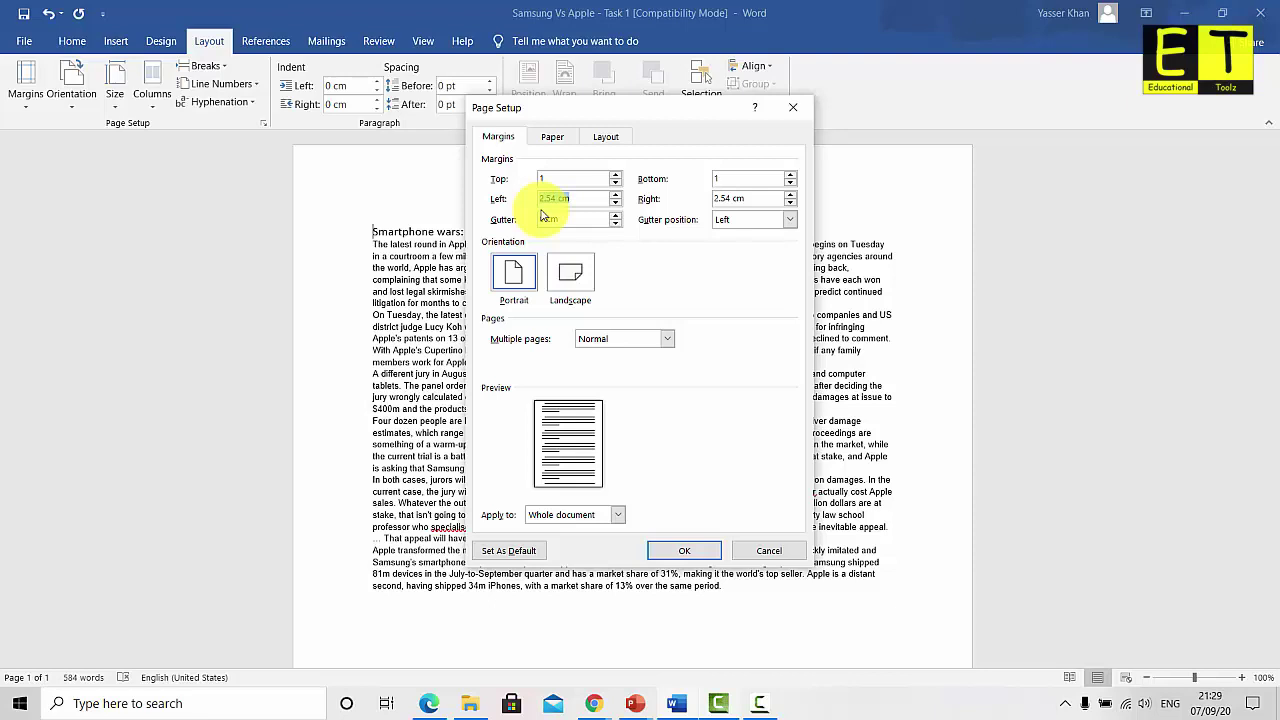
type("1.2")
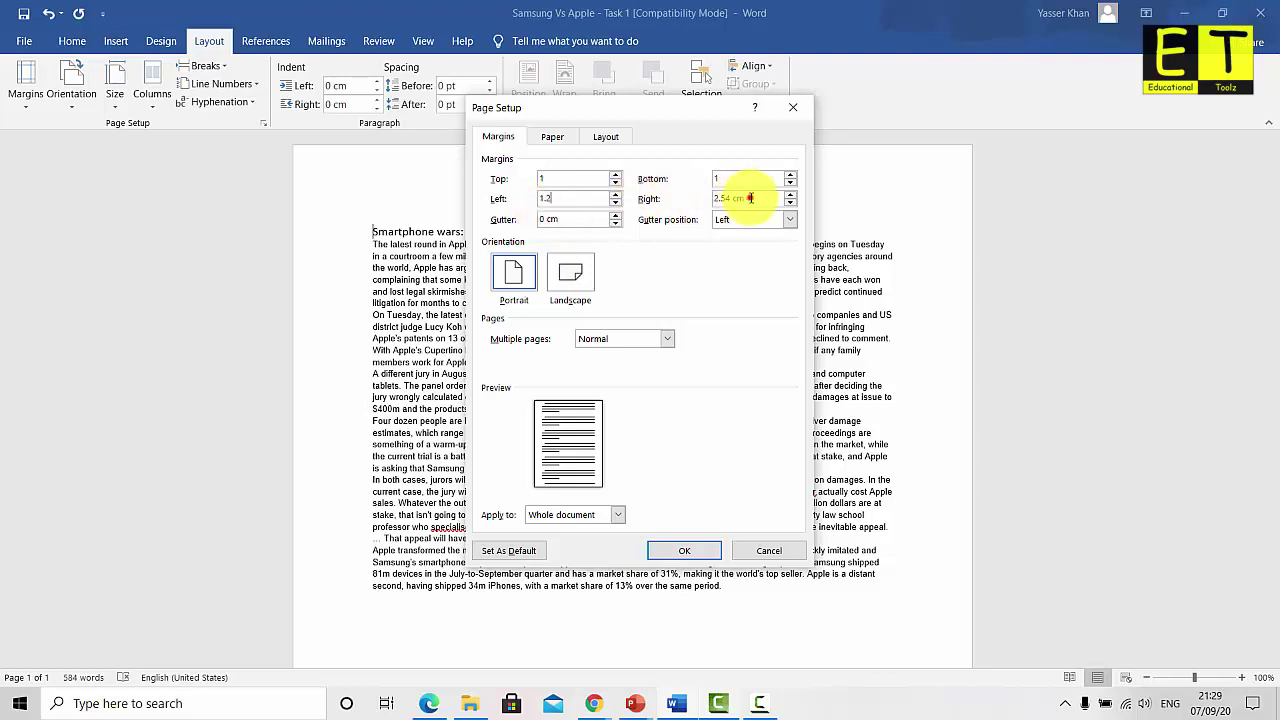
left_click_drag(750, 198, 700, 201)
type("1.2")
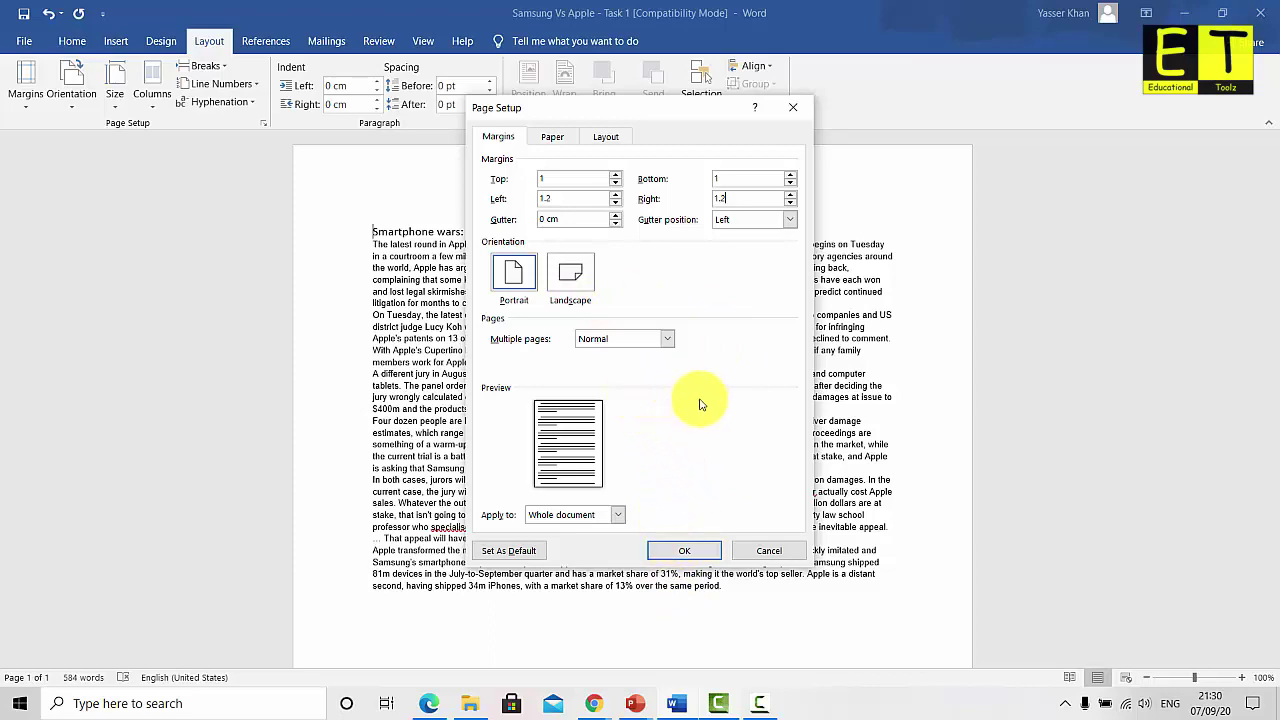
left_click(677, 552)
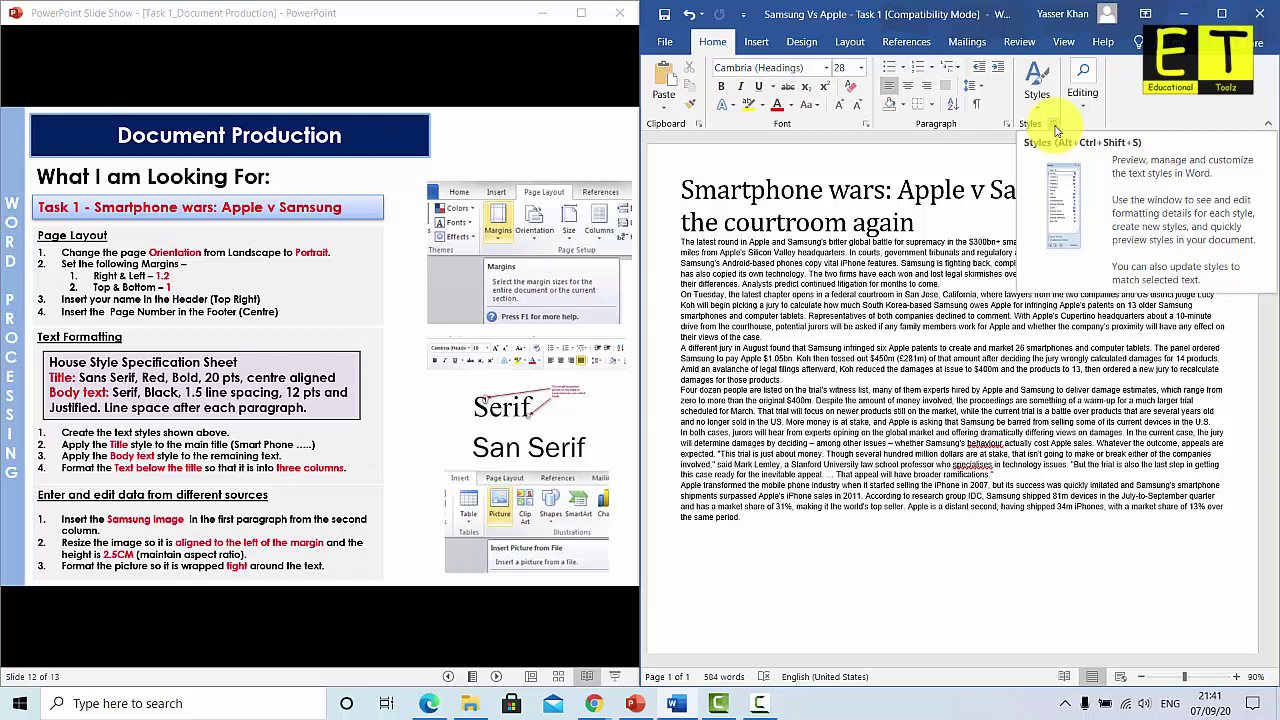
Modify the Title style to use the Arial font in bold
left_click(1055, 124)
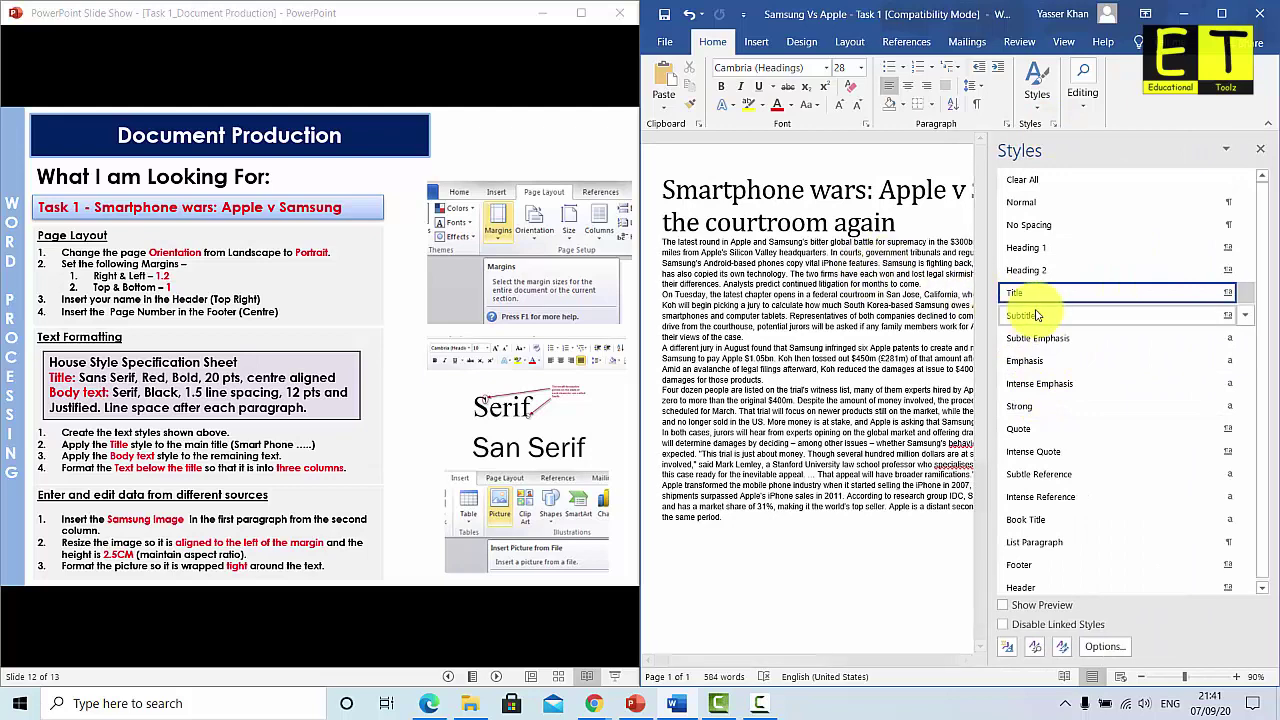
left_click(1245, 292)
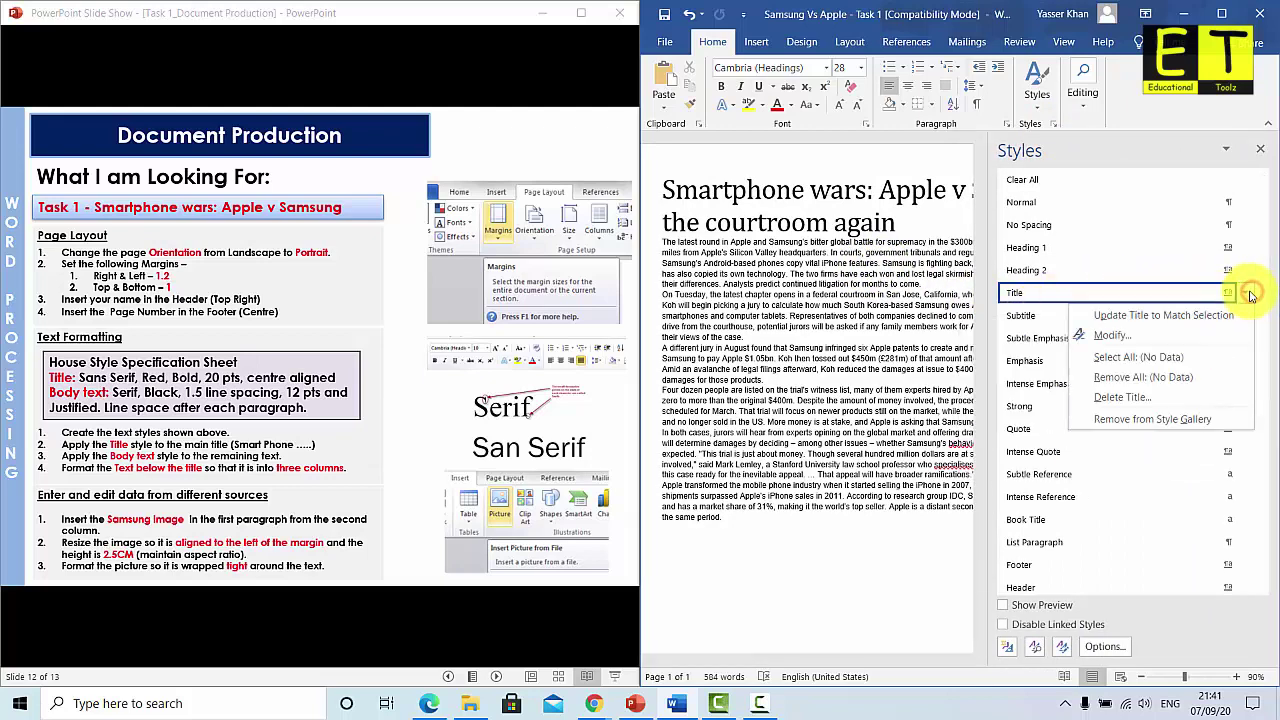
left_click(1155, 336)
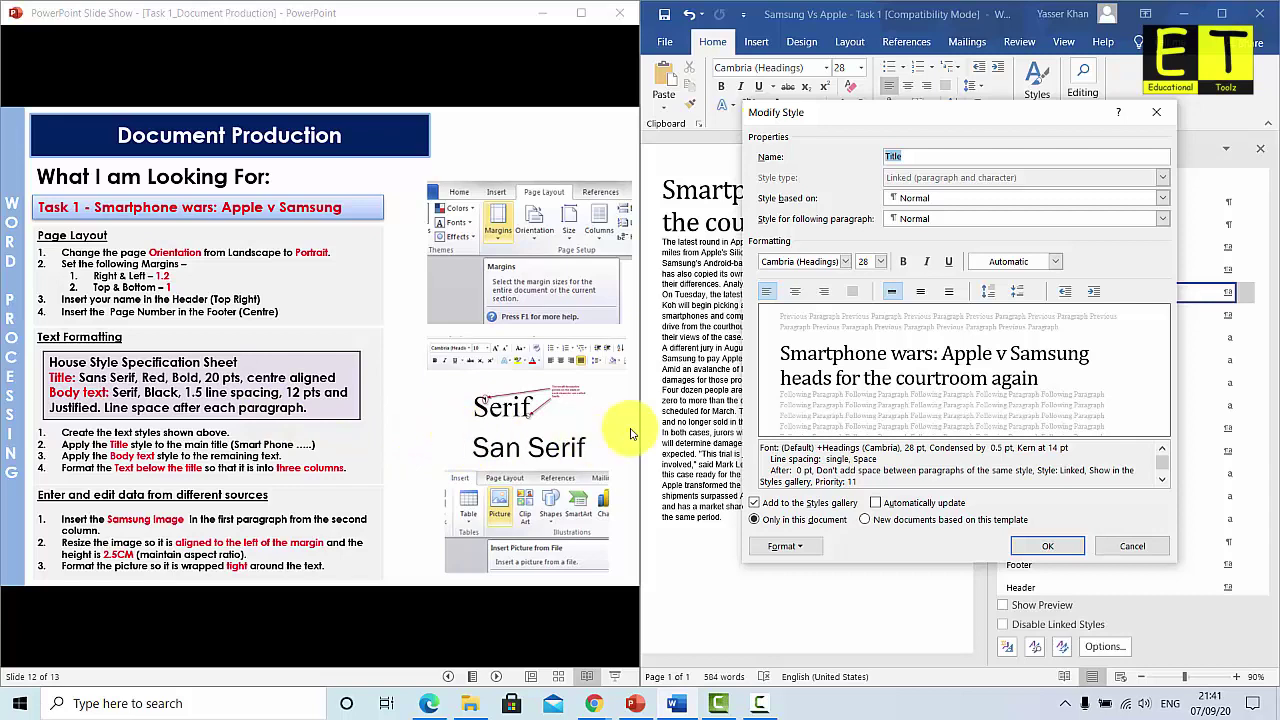
left_click(845, 261)
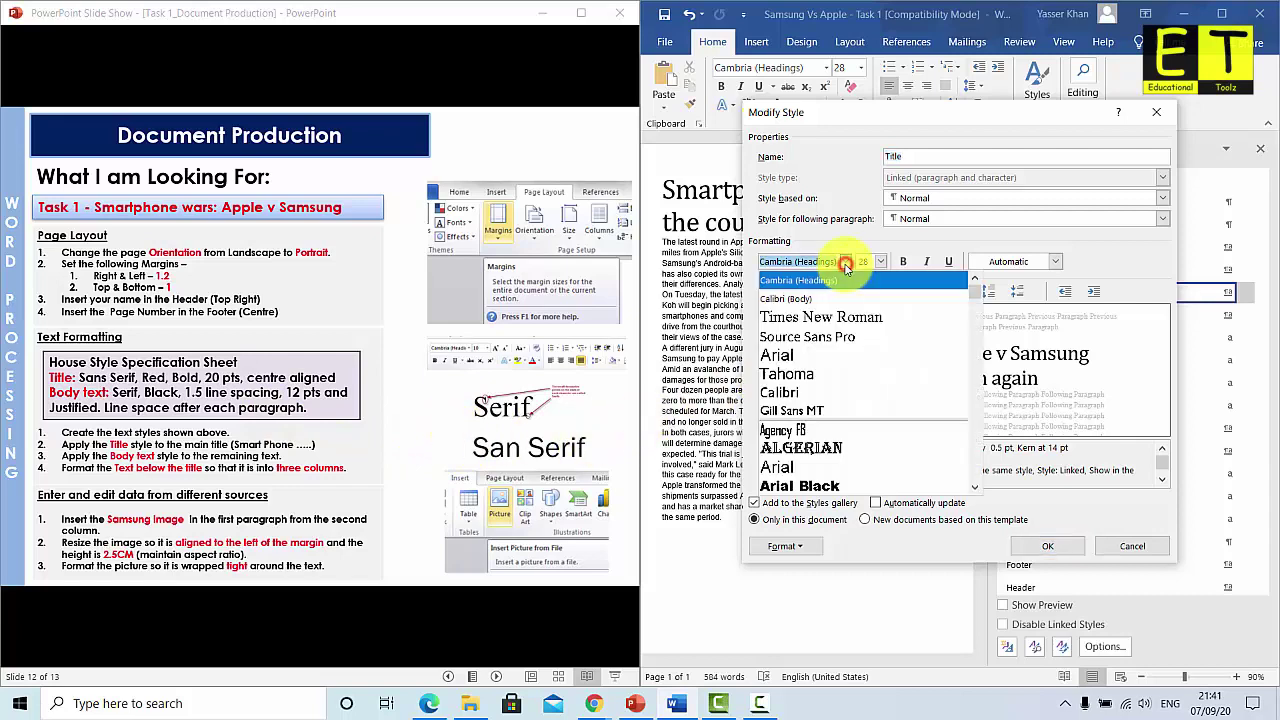
left_click(797, 356)
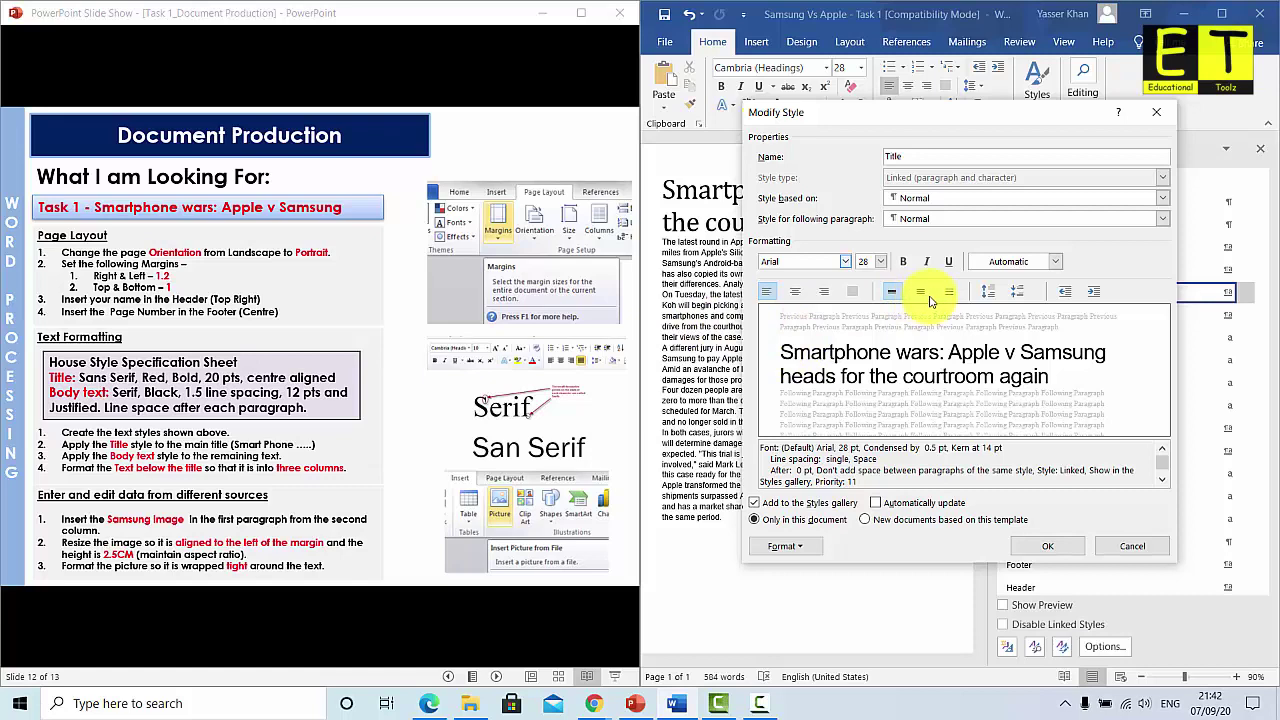
left_click(903, 262)
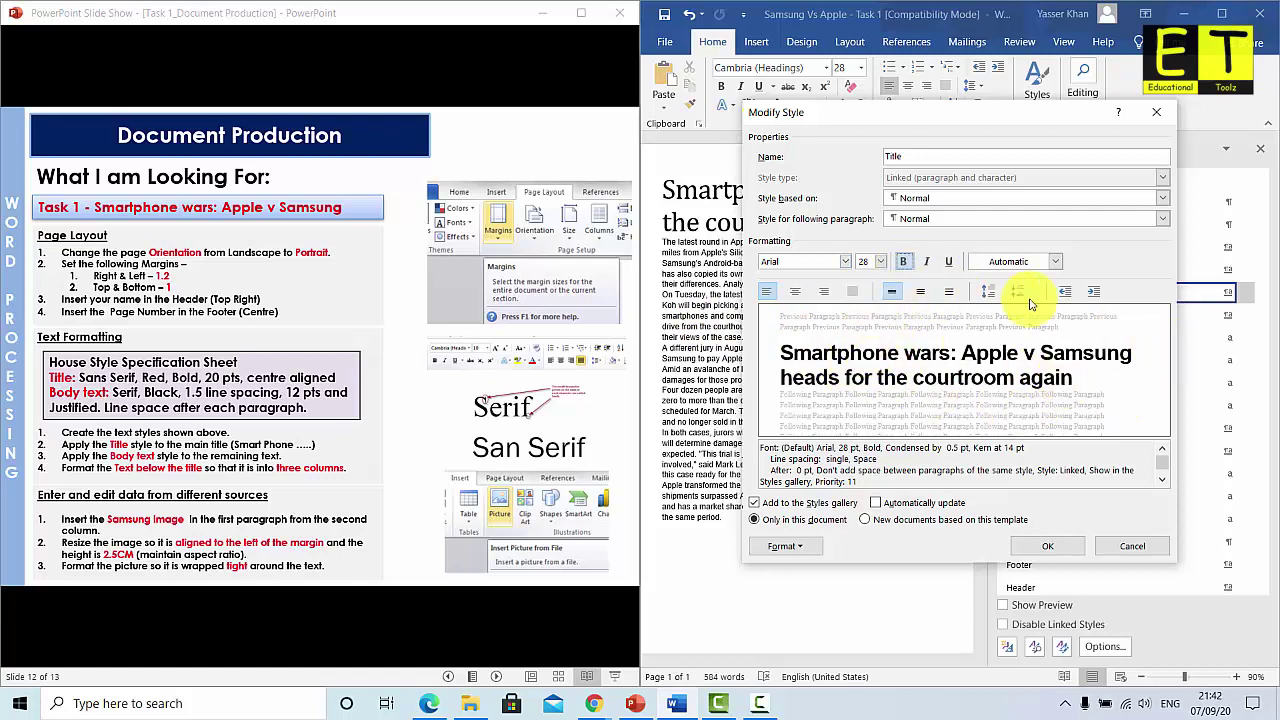
Give the Title style a red font colour, 20 pt size and centred alignment, and save the style changes
left_click(1055, 262)
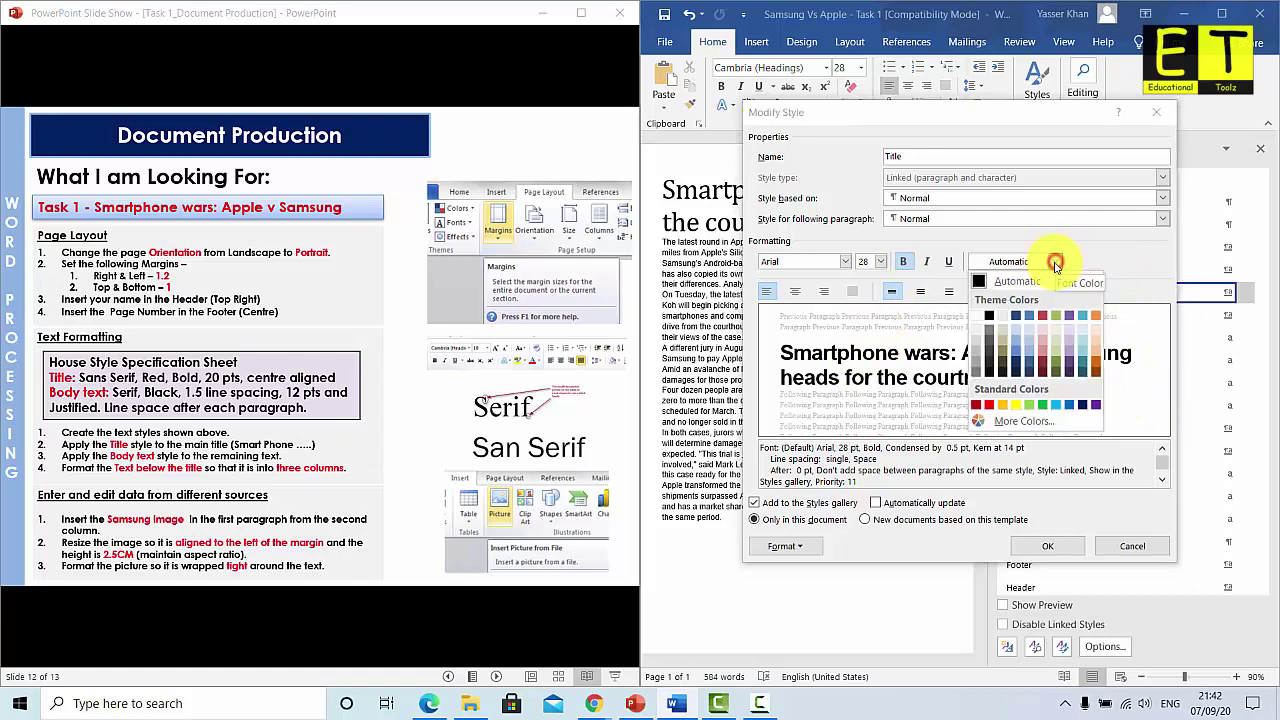
left_click(988, 405)
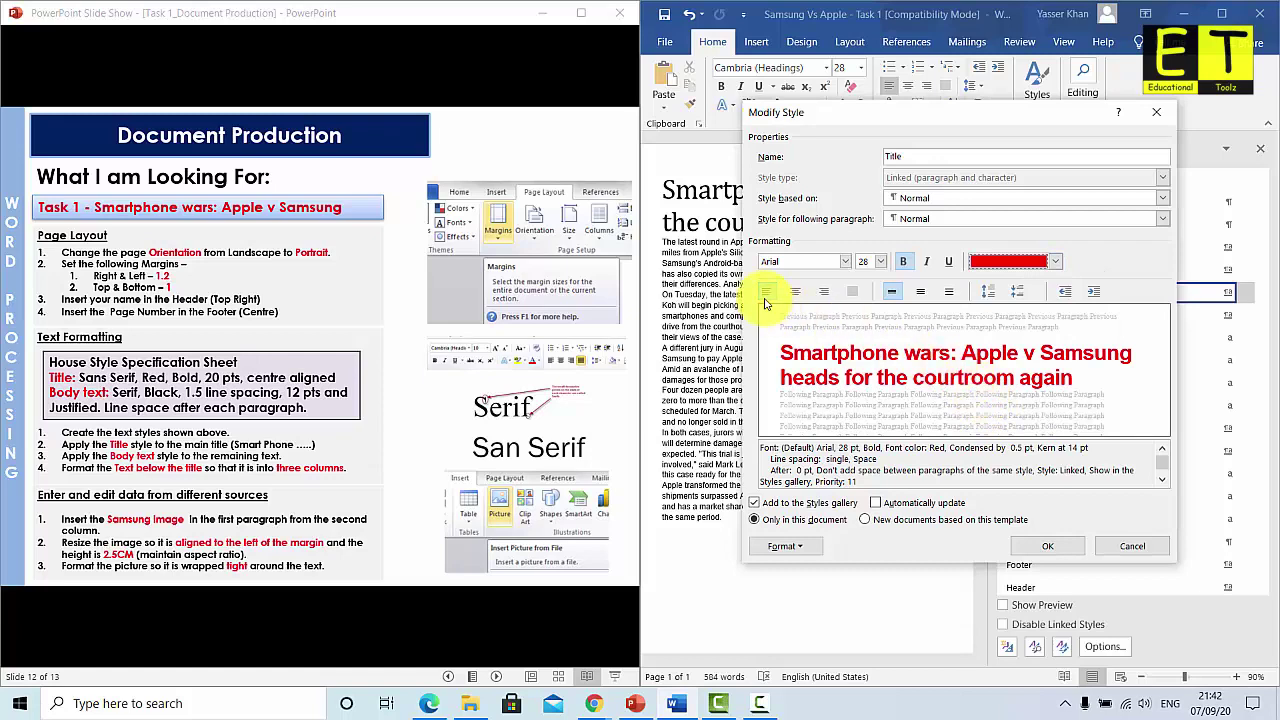
left_click(880, 262)
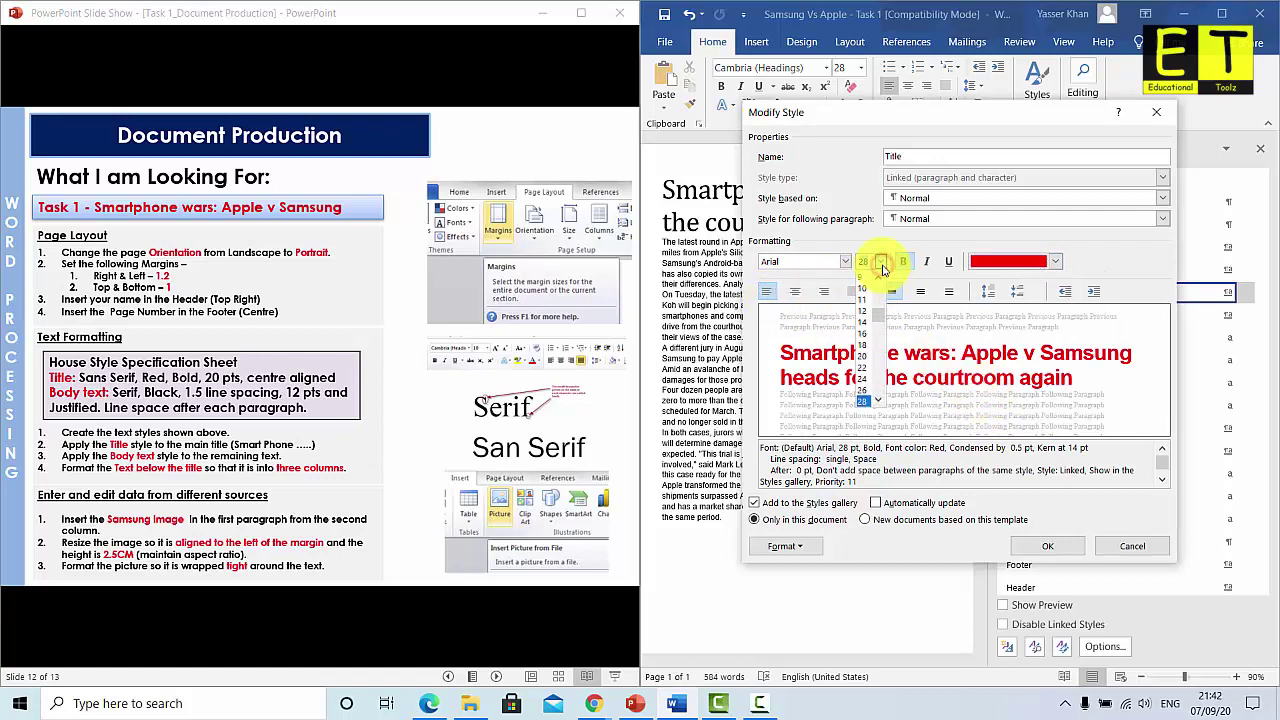
left_click(864, 356)
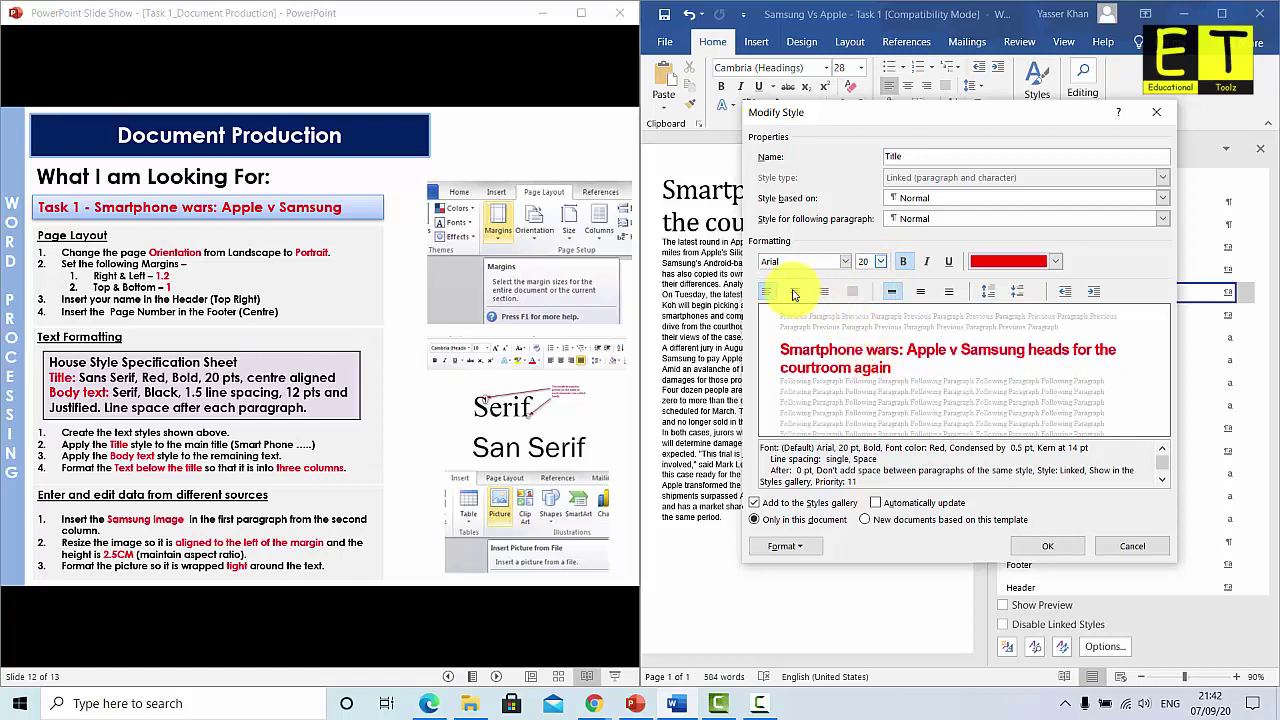
left_click(797, 293)
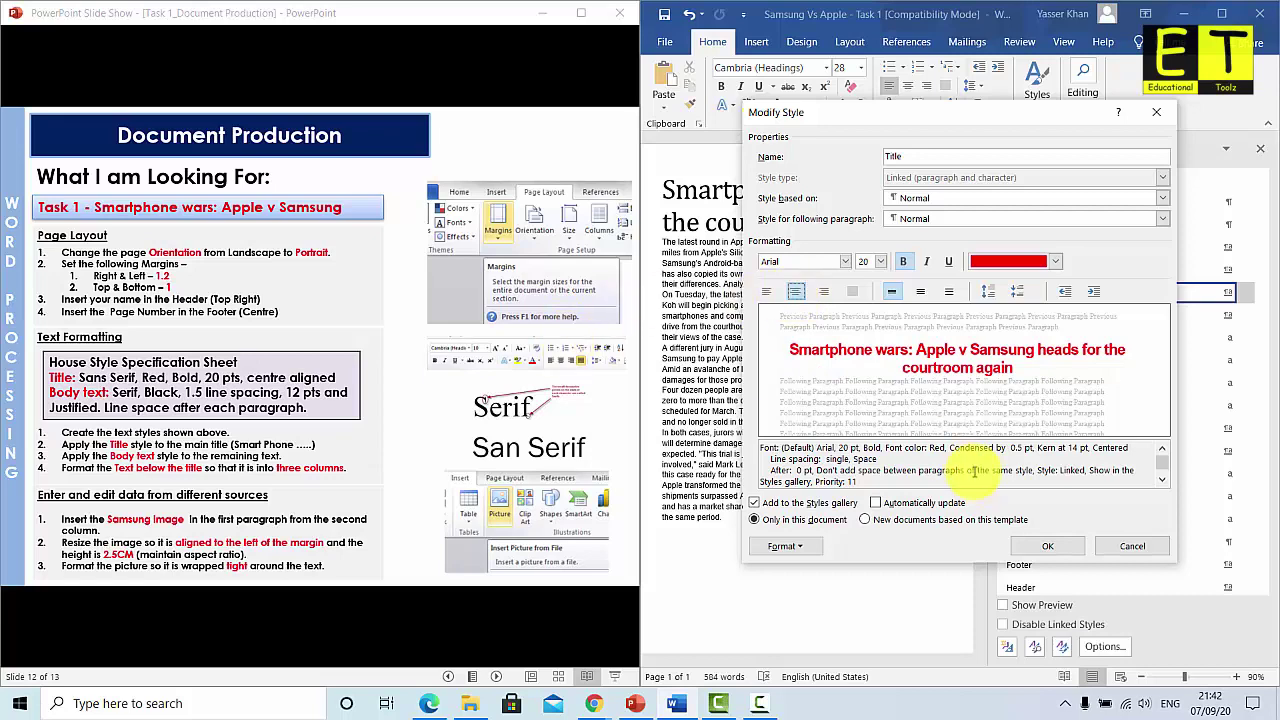
left_click(1048, 546)
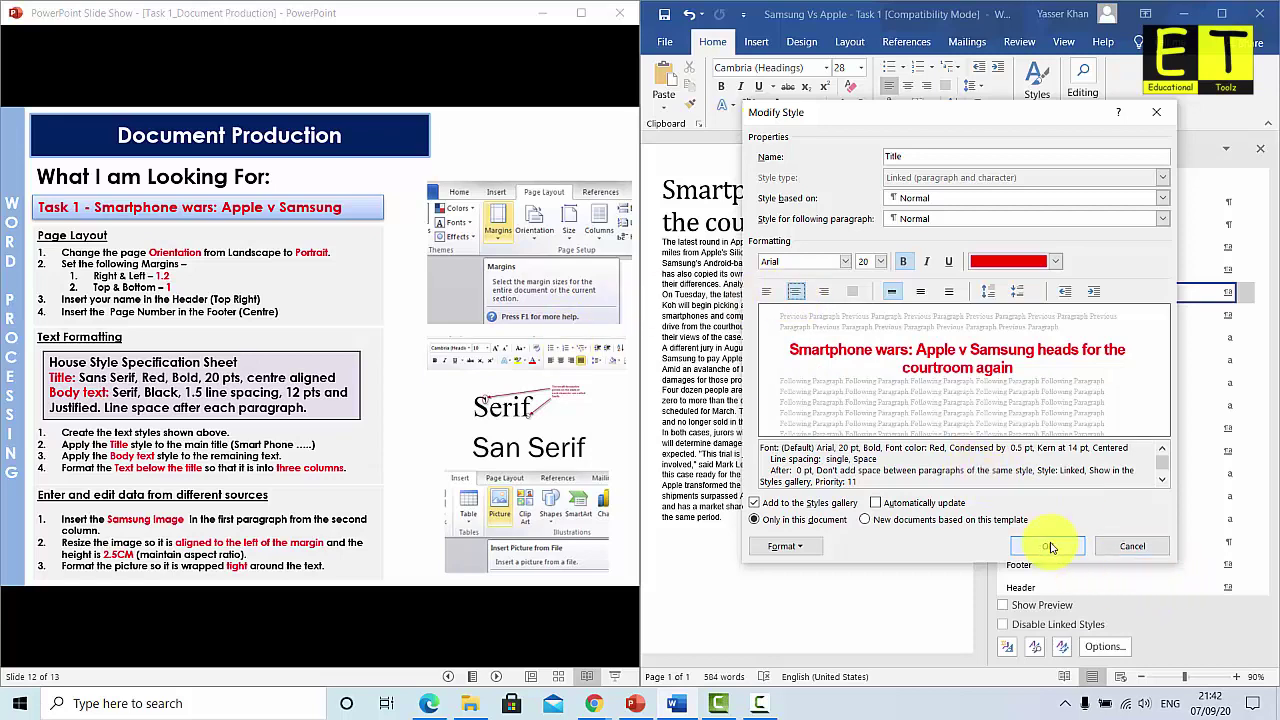
left_click(1048, 546)
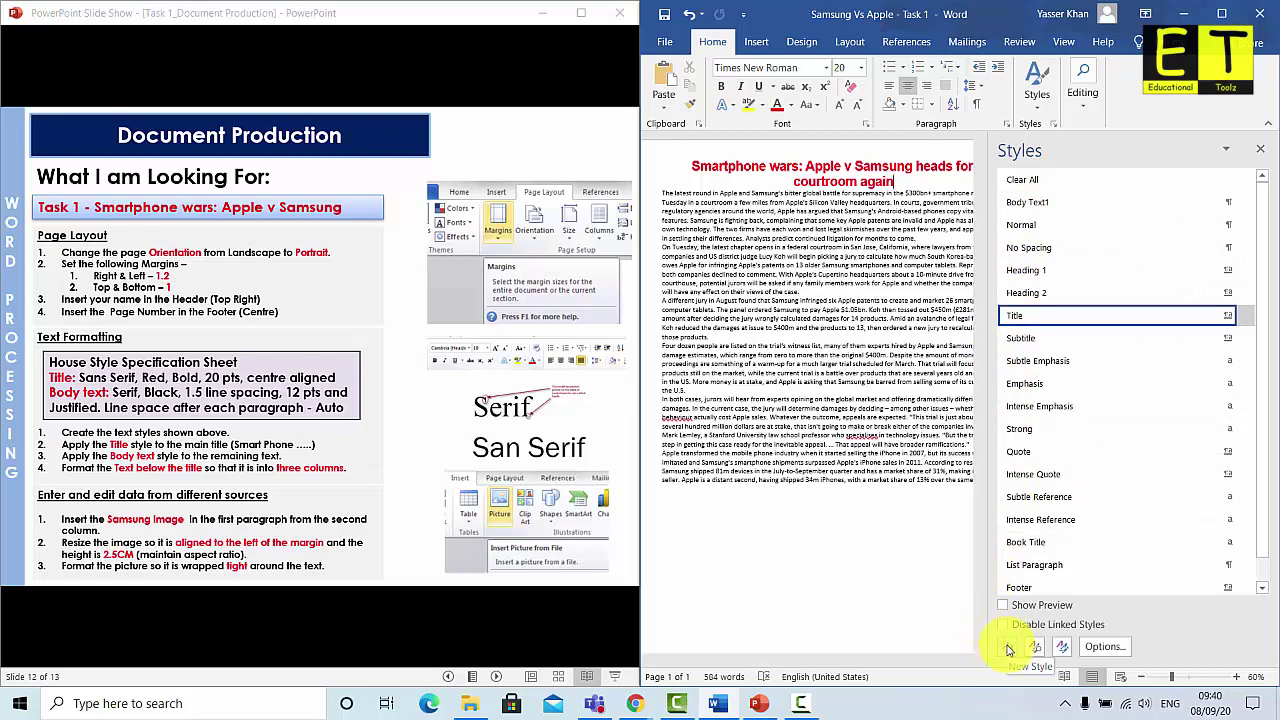
Start a new paragraph style named "Body text" with the Times New Roman font
left_click(1008, 649)
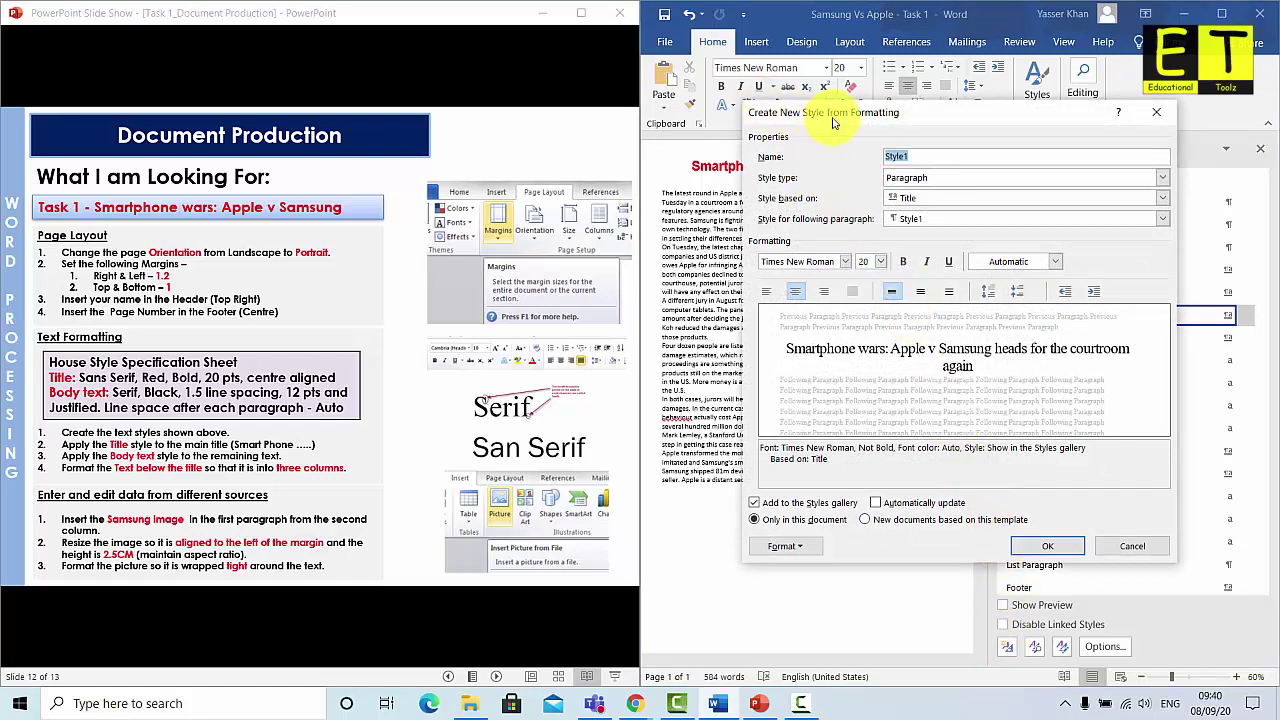
double_click(922, 155)
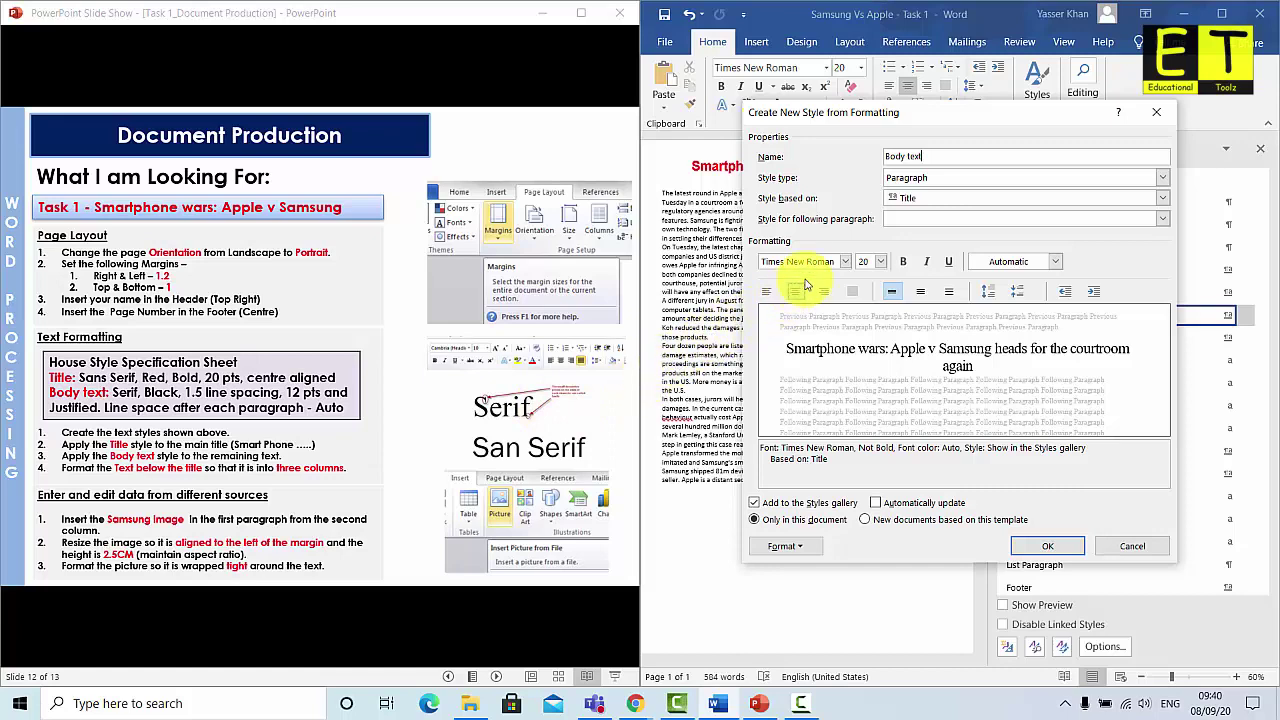
left_click(845, 261)
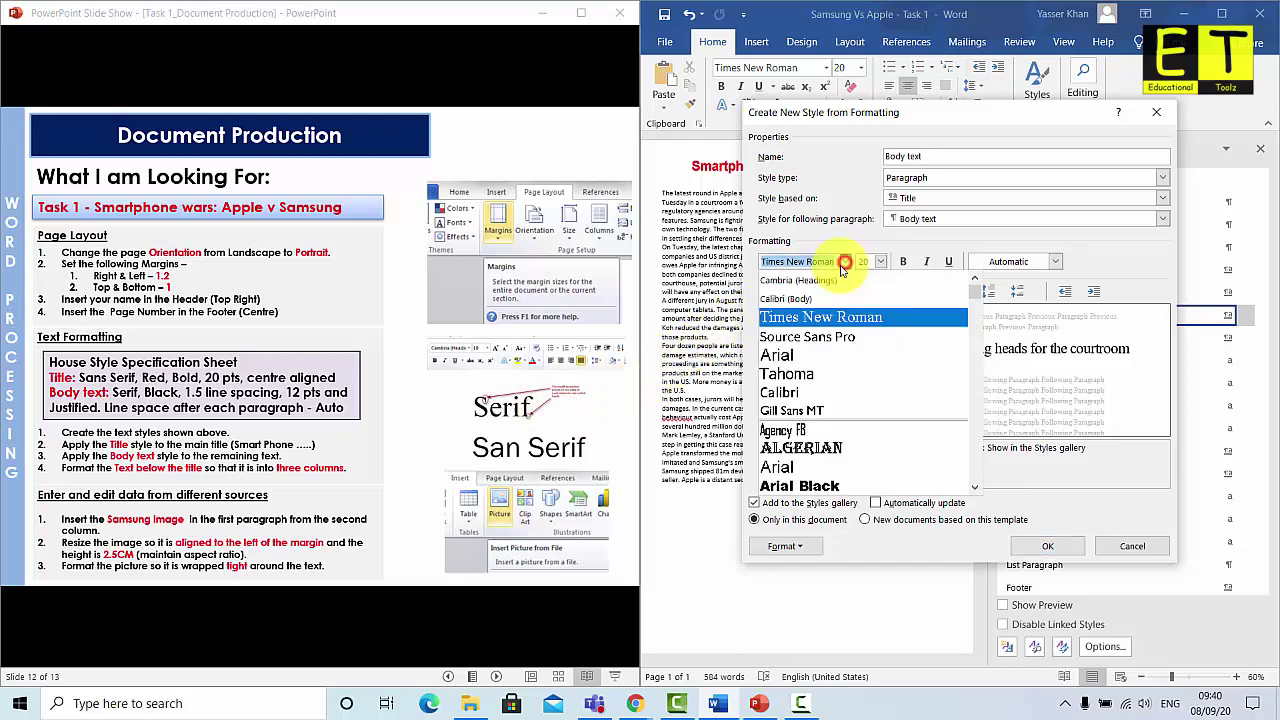
left_click(796, 317)
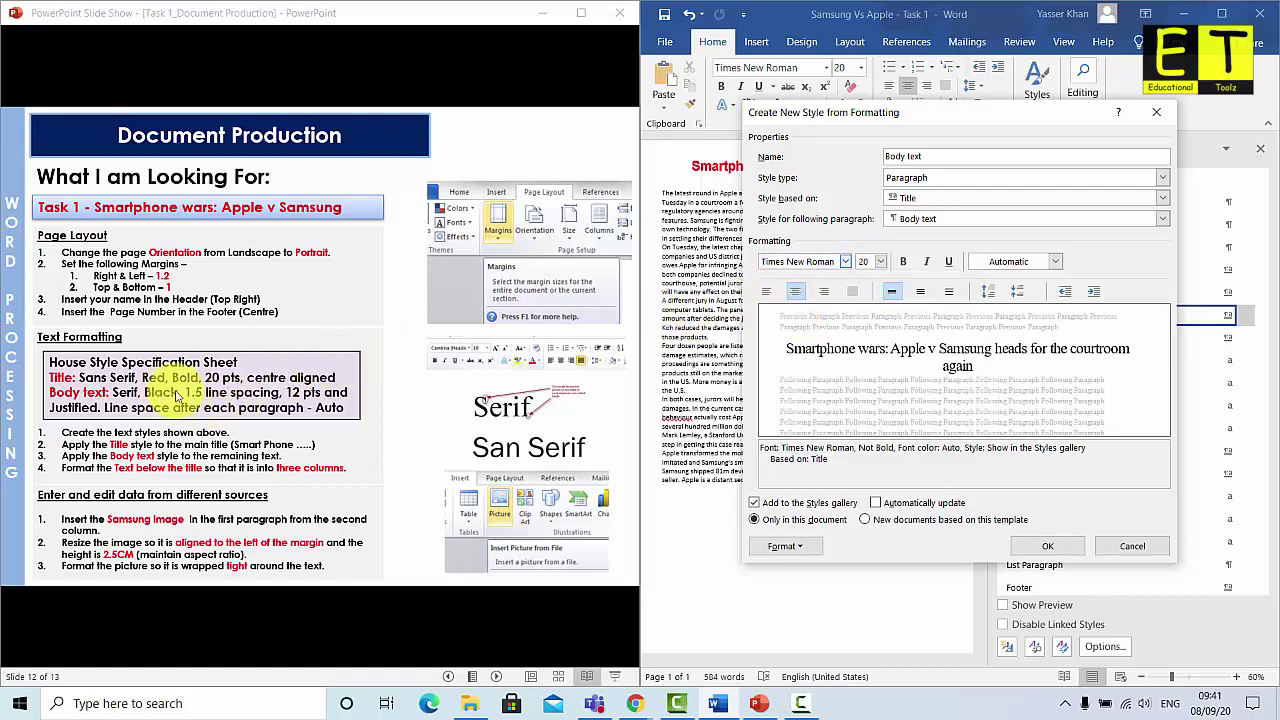
Set the new Body text style's font colour to black, line spacing to 1.5 lines and font size to 12 pt
left_click(1056, 261)
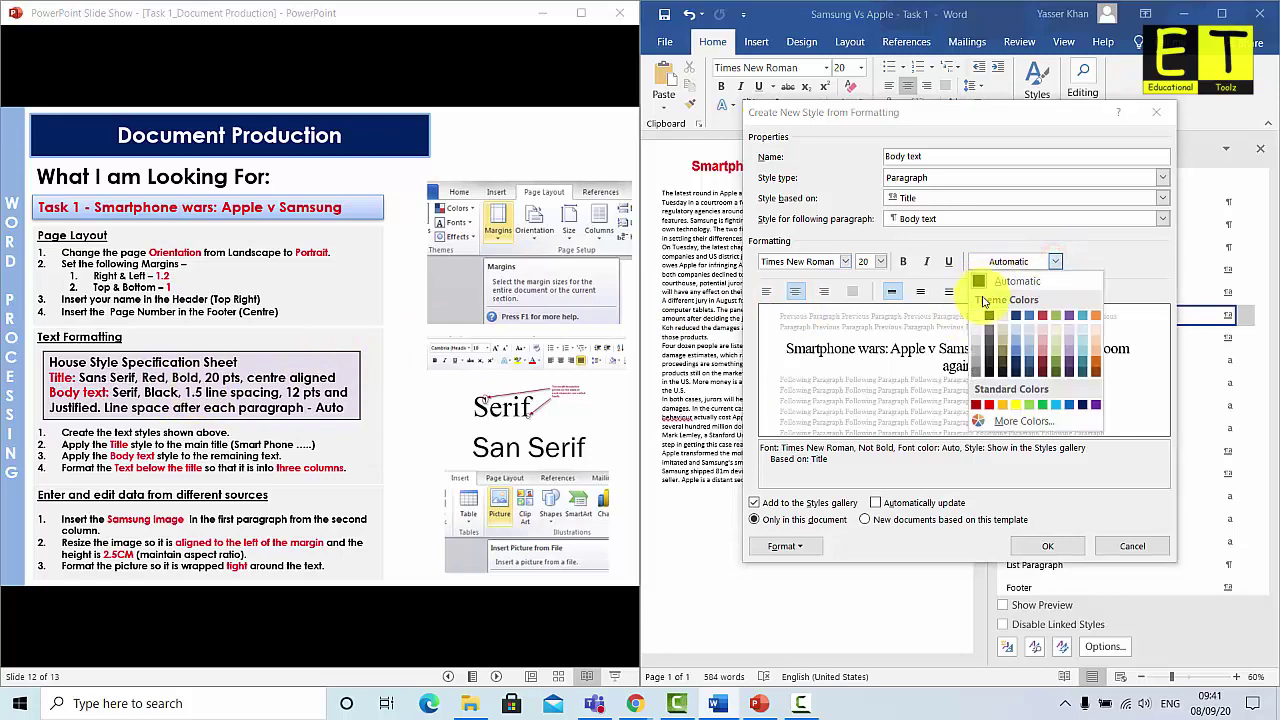
left_click(989, 312)
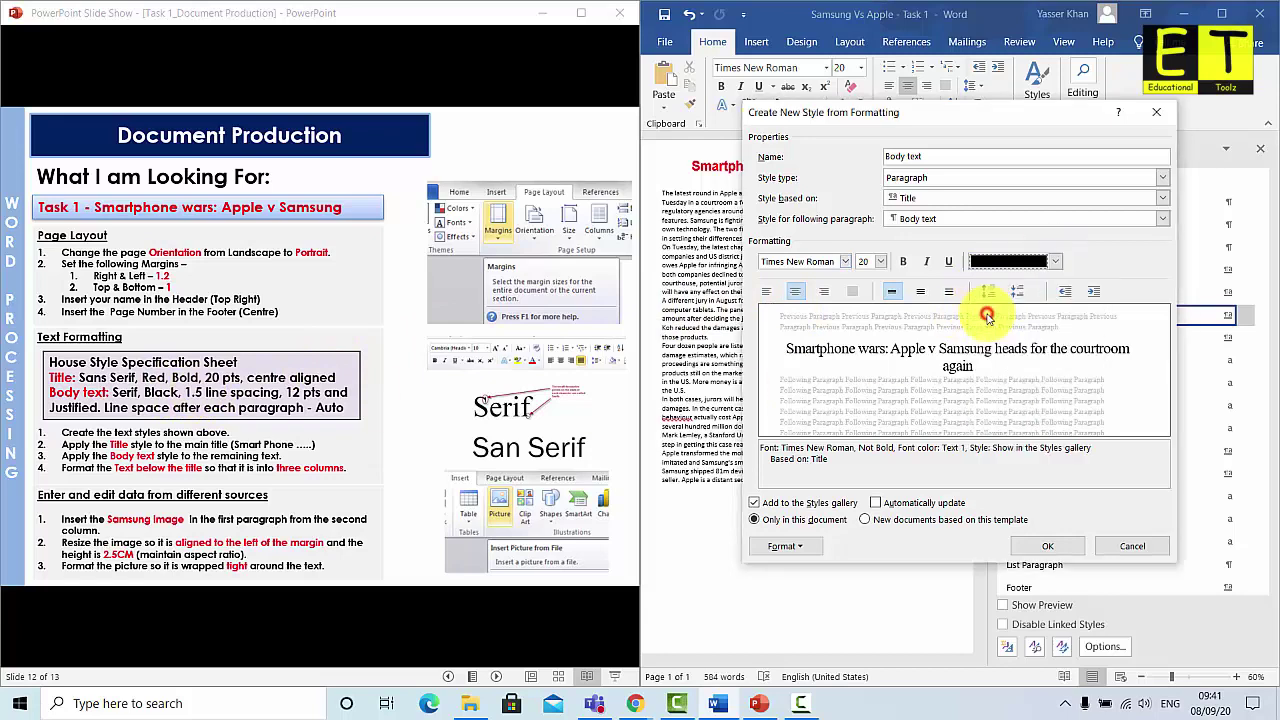
left_click(921, 292)
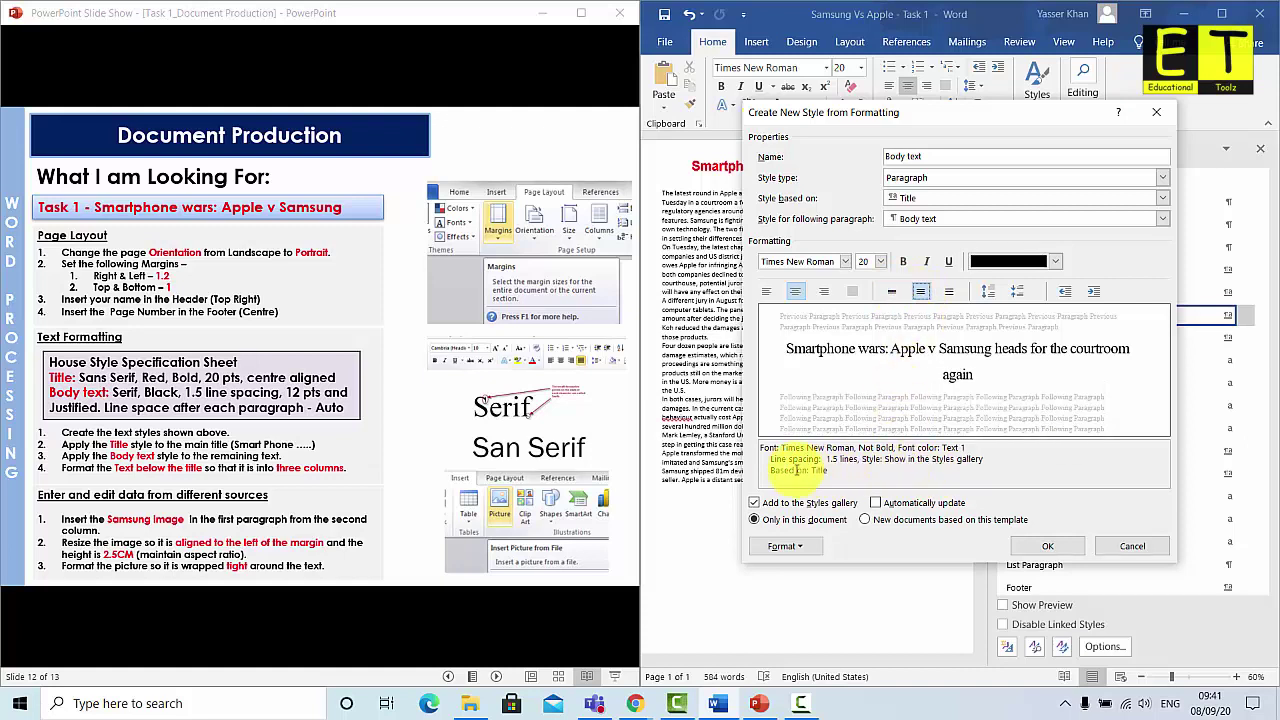
left_click_drag(770, 460, 857, 460)
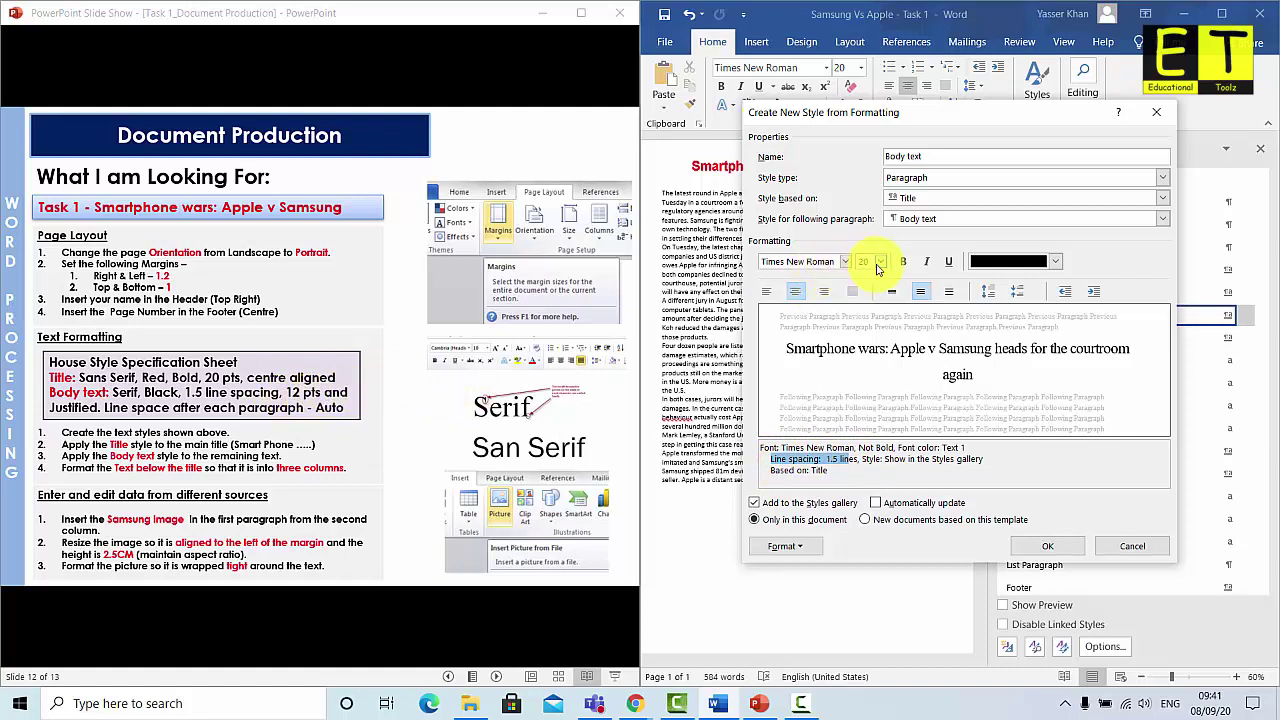
left_click(880, 263)
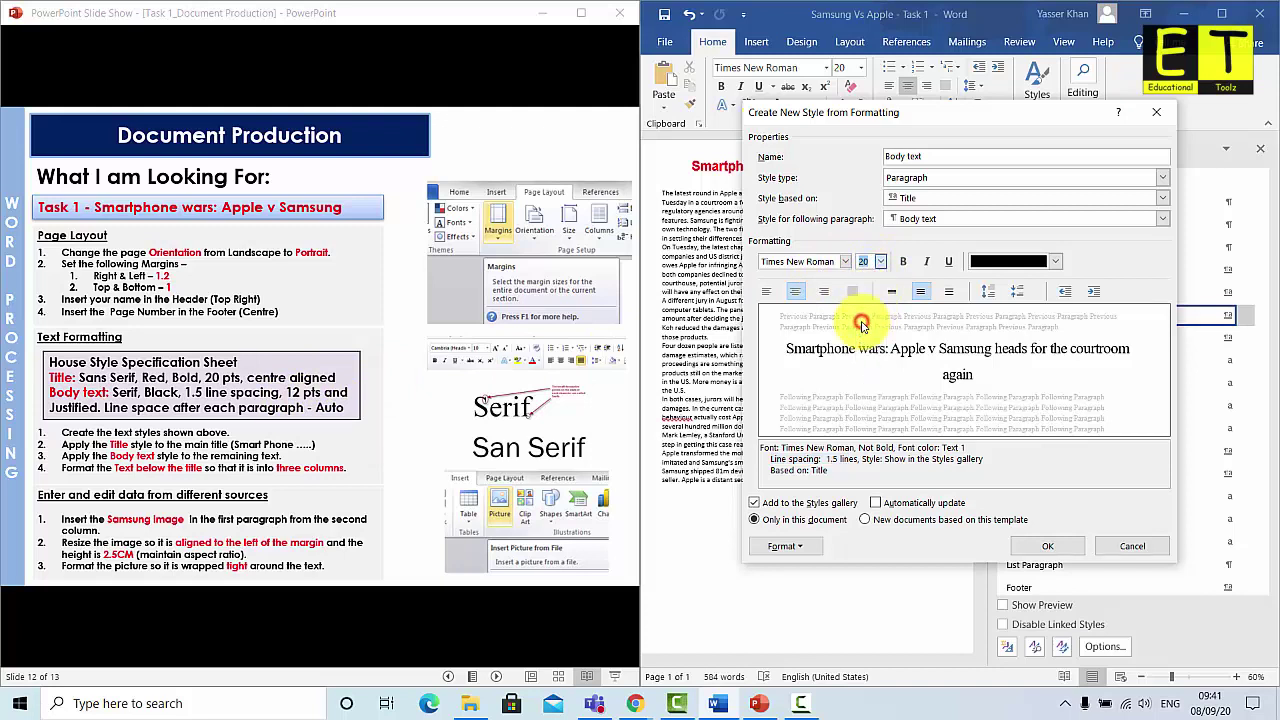
left_click(863, 324)
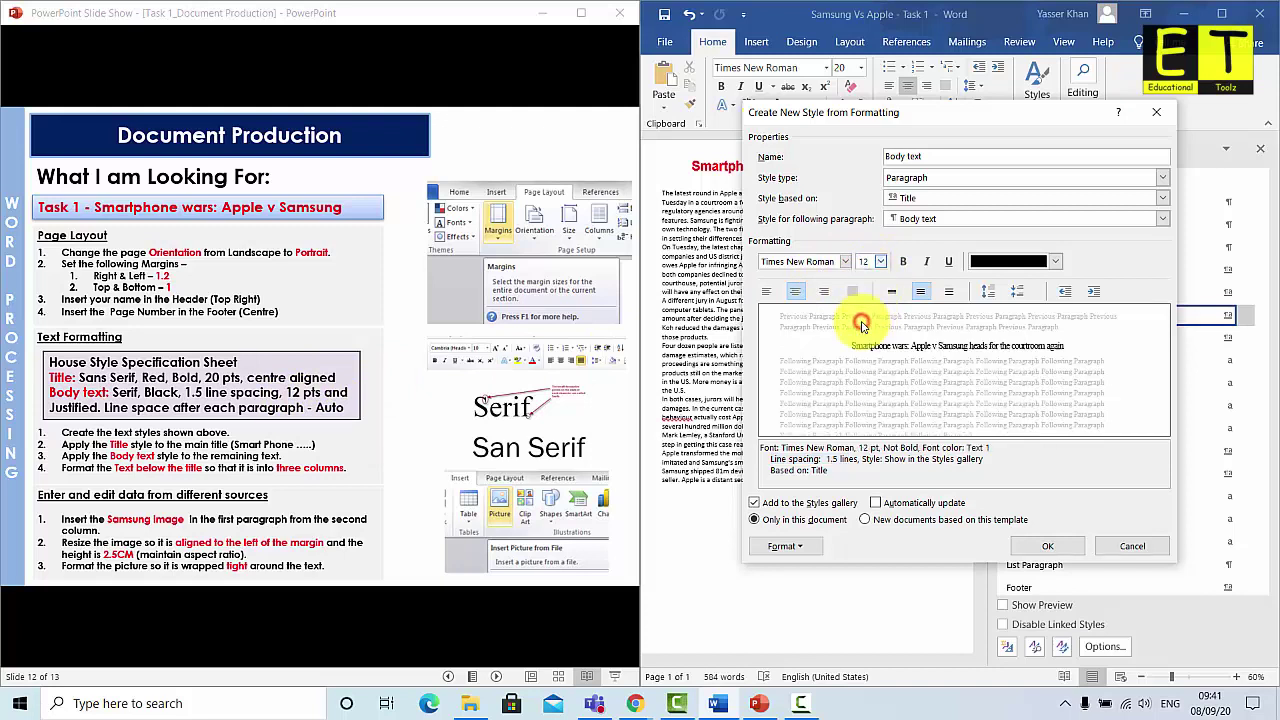
Set the Body text style's paragraph alignment to Justified
left_click(767, 292)
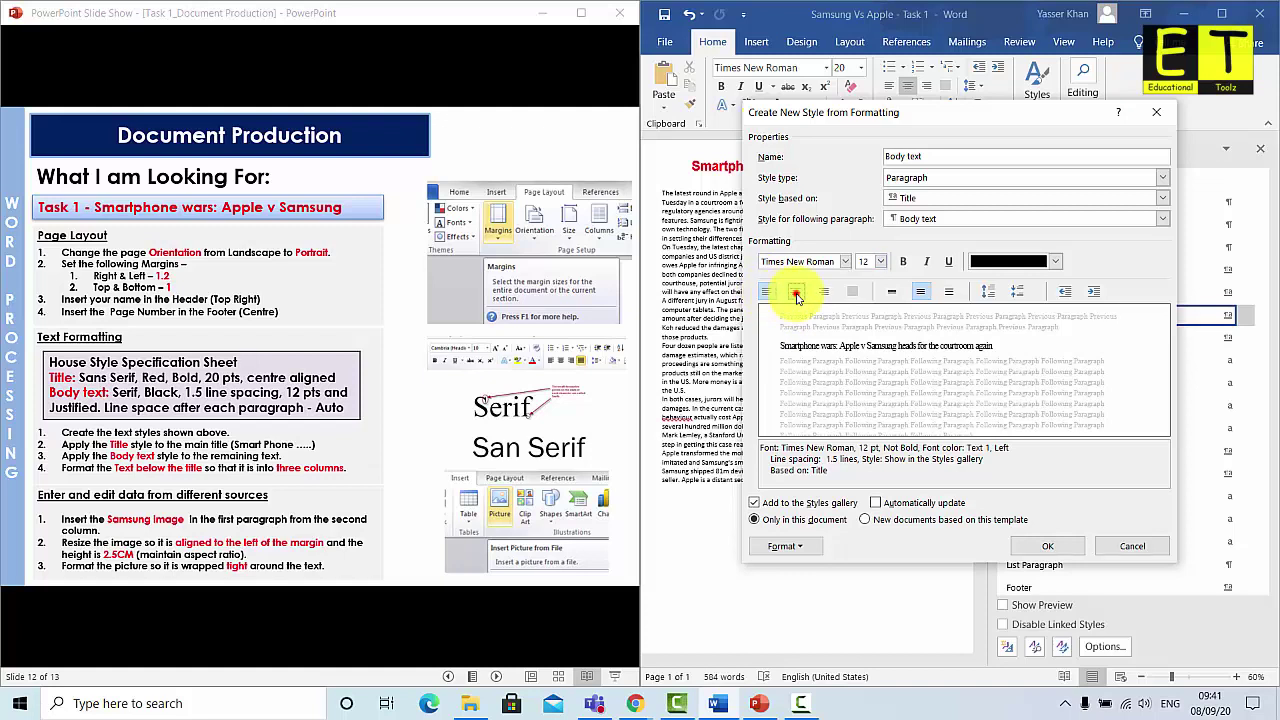
left_click(795, 292)
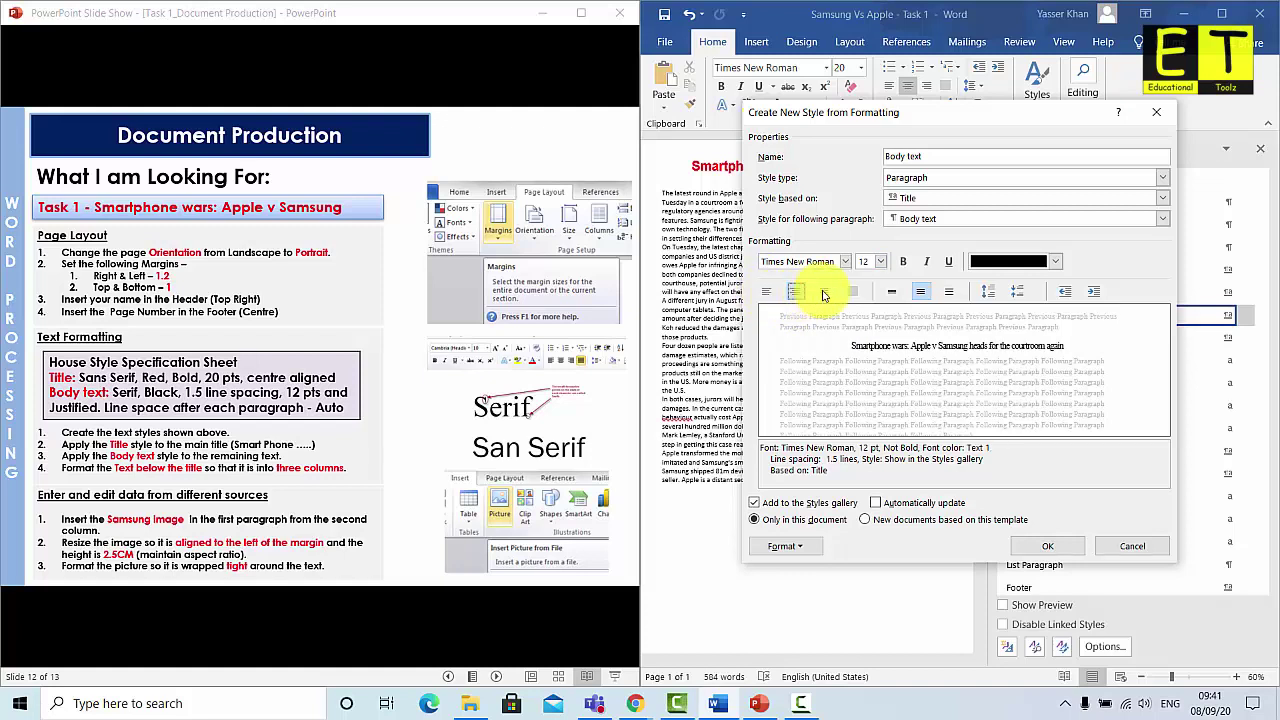
left_click(824, 292)
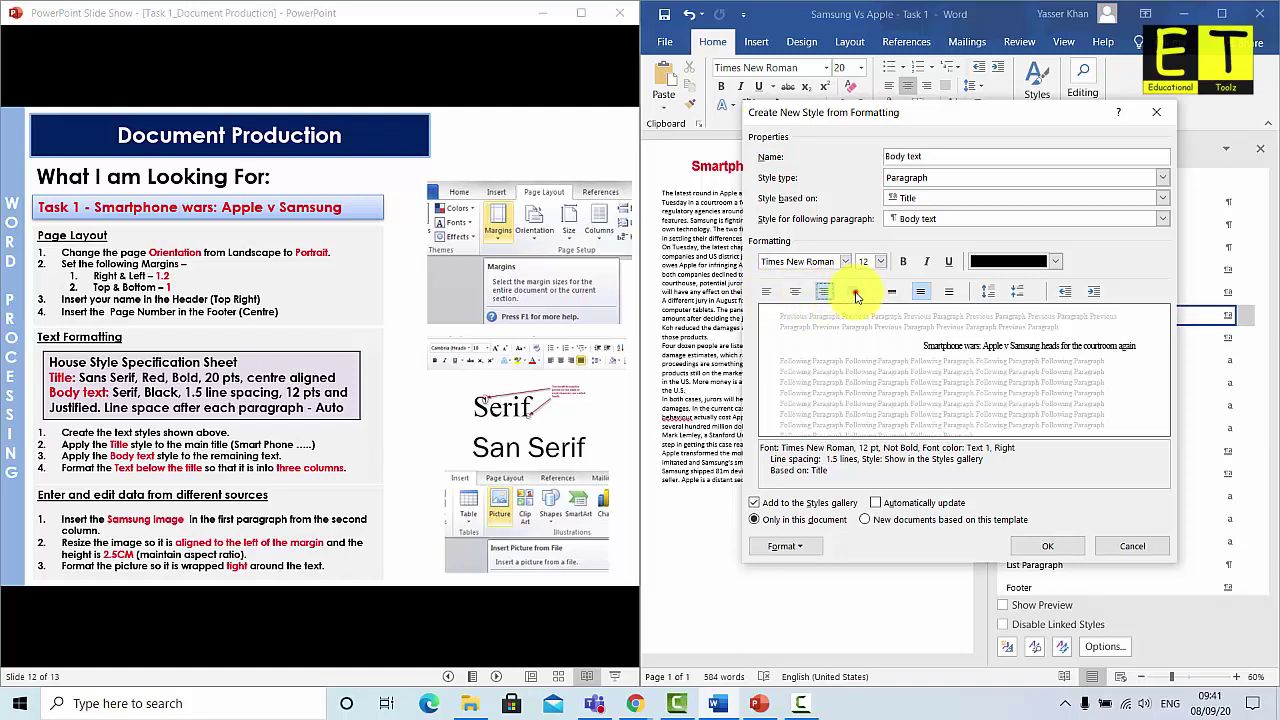
left_click(852, 291)
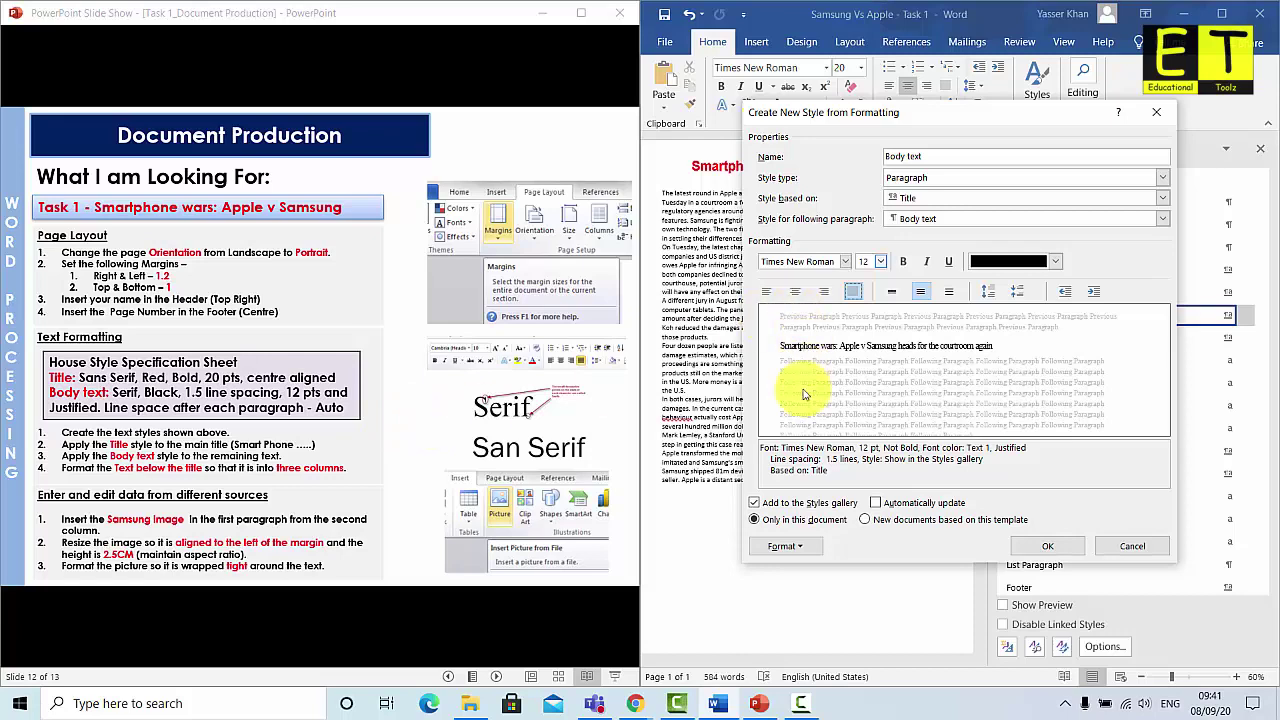
Set the Body text style's spacing after to Auto, allow space between paragraphs of the same style, and save the style
left_click(784, 546)
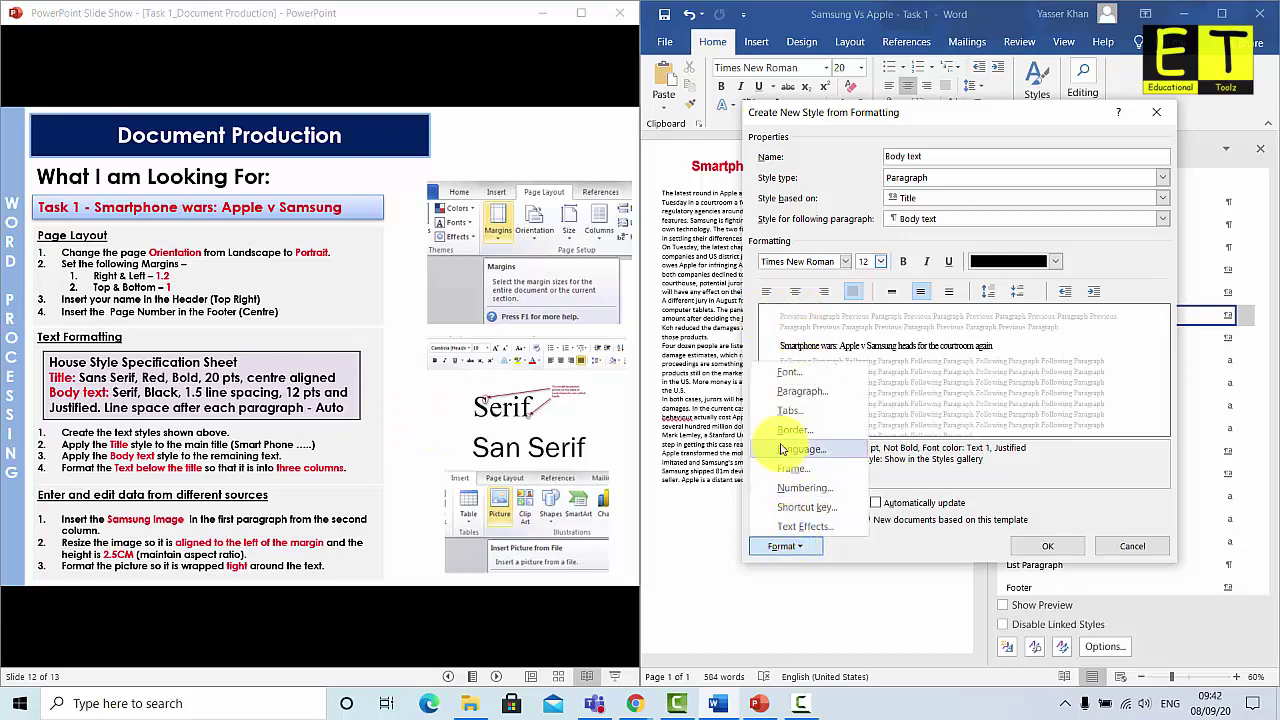
left_click(781, 396)
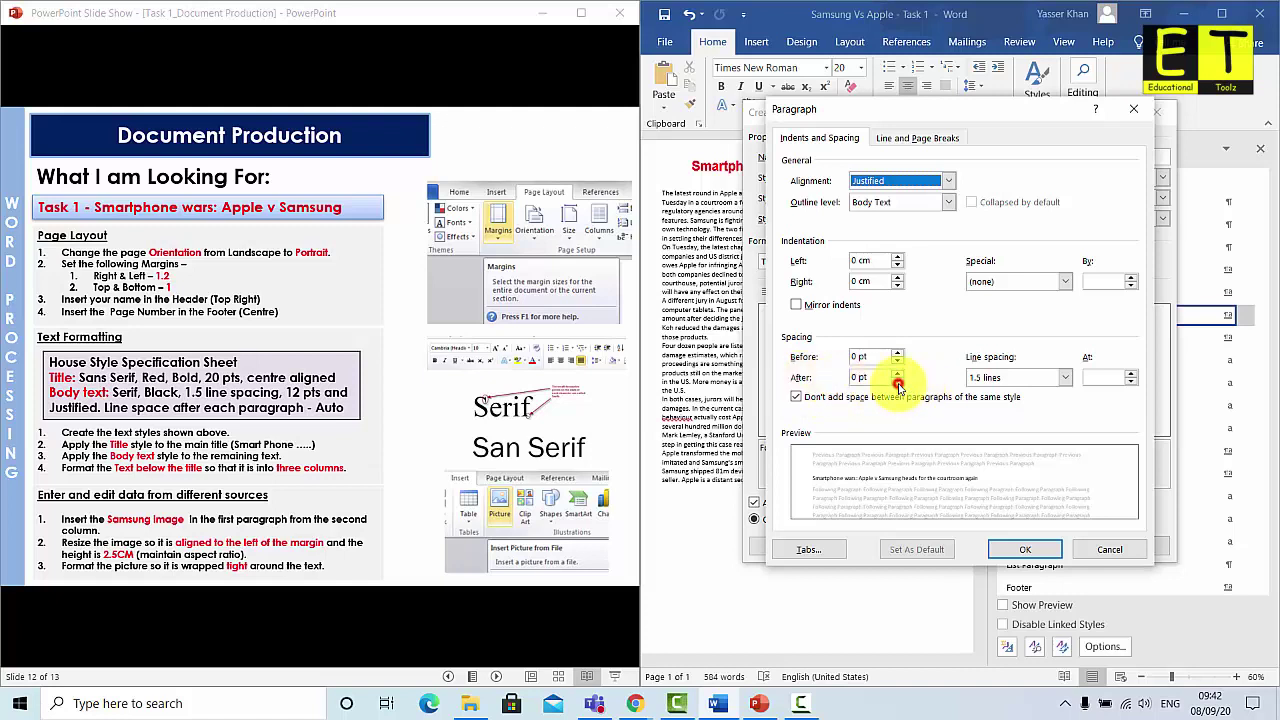
left_click(898, 385)
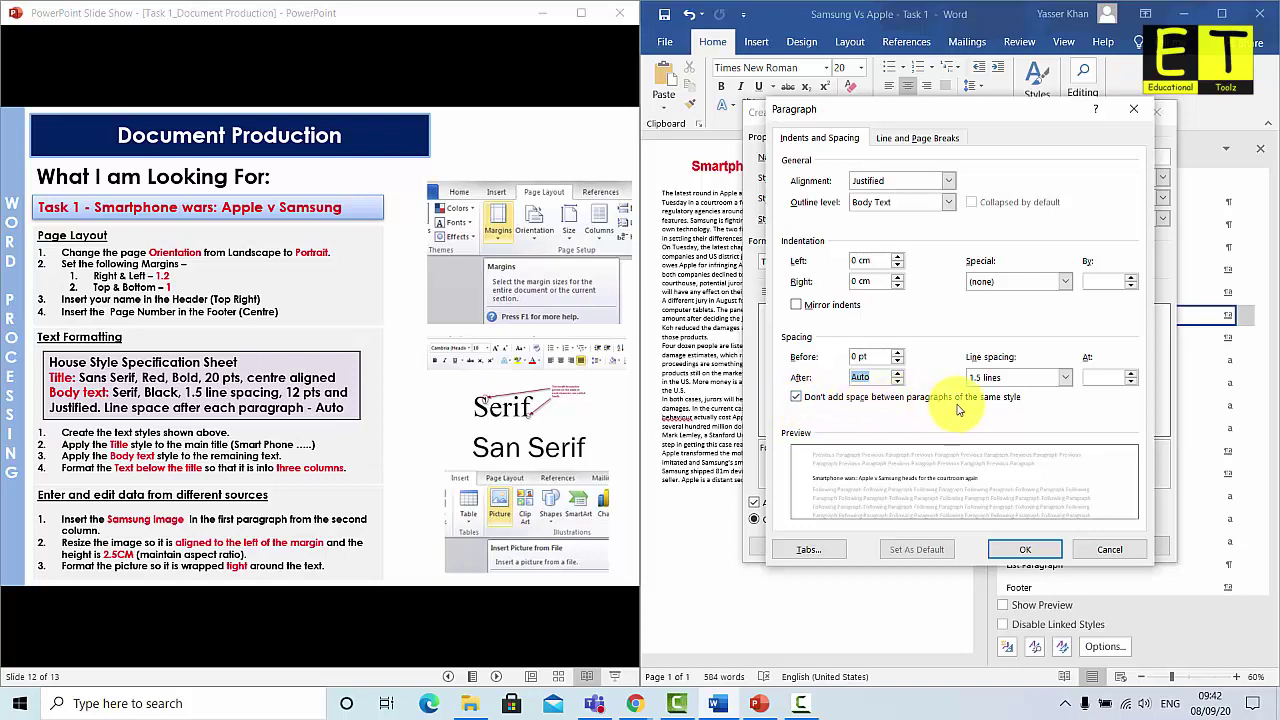
left_click(796, 398)
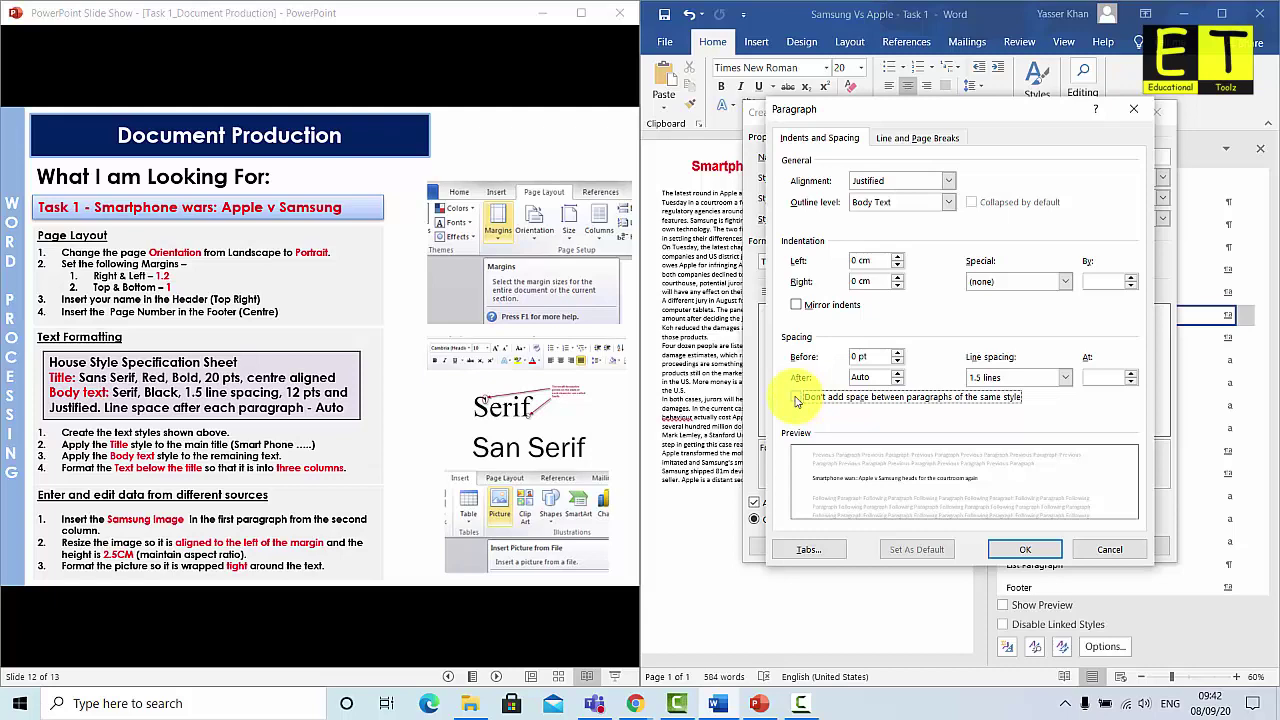
left_click(1030, 551)
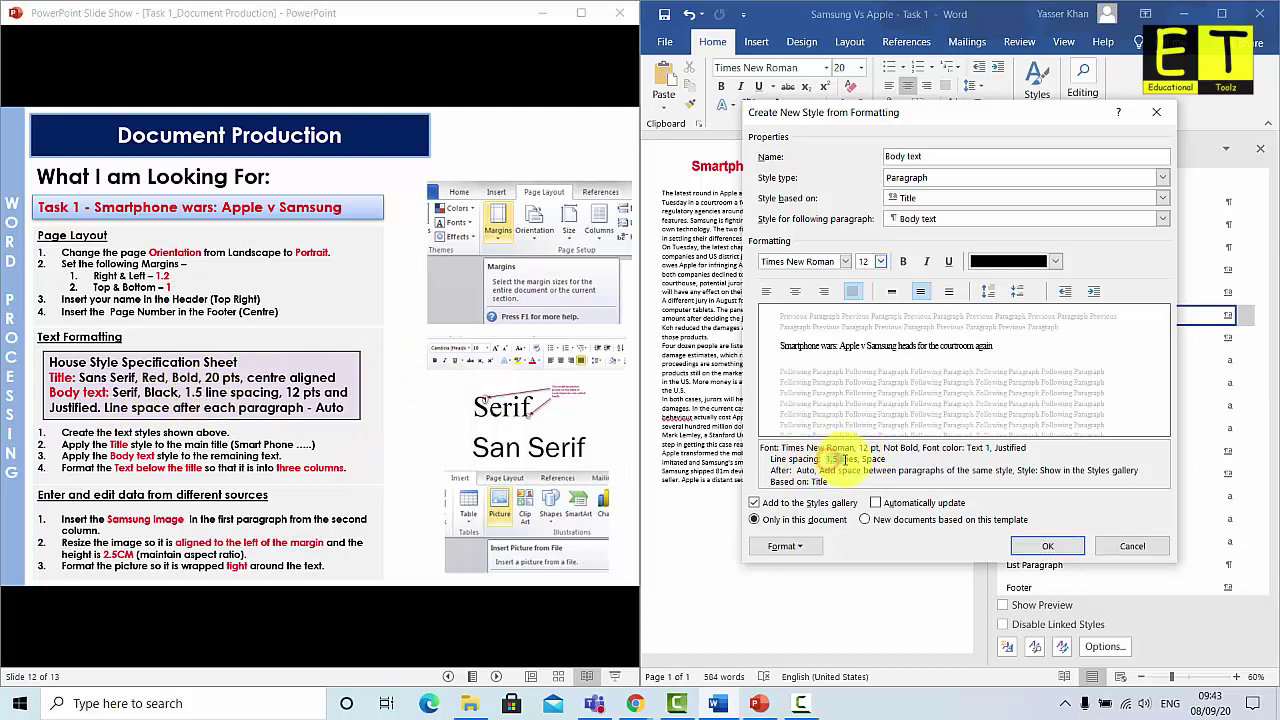
double_click(833, 458)
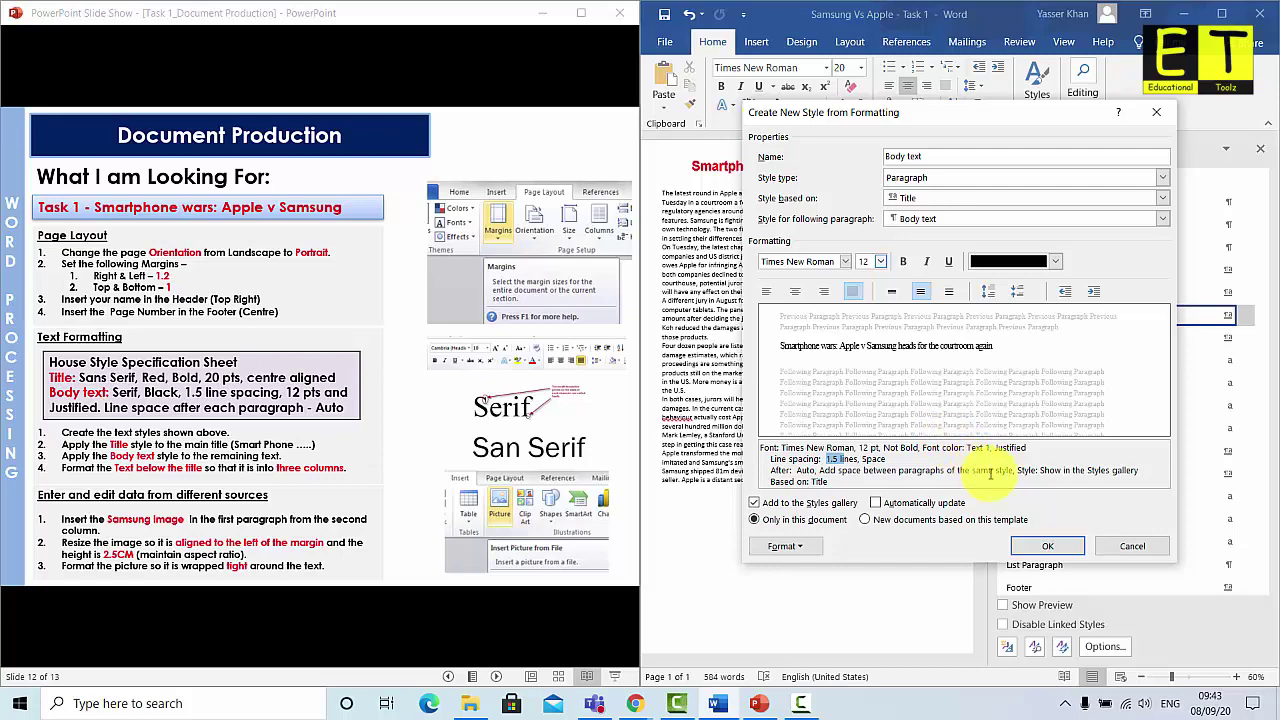
left_click(1060, 549)
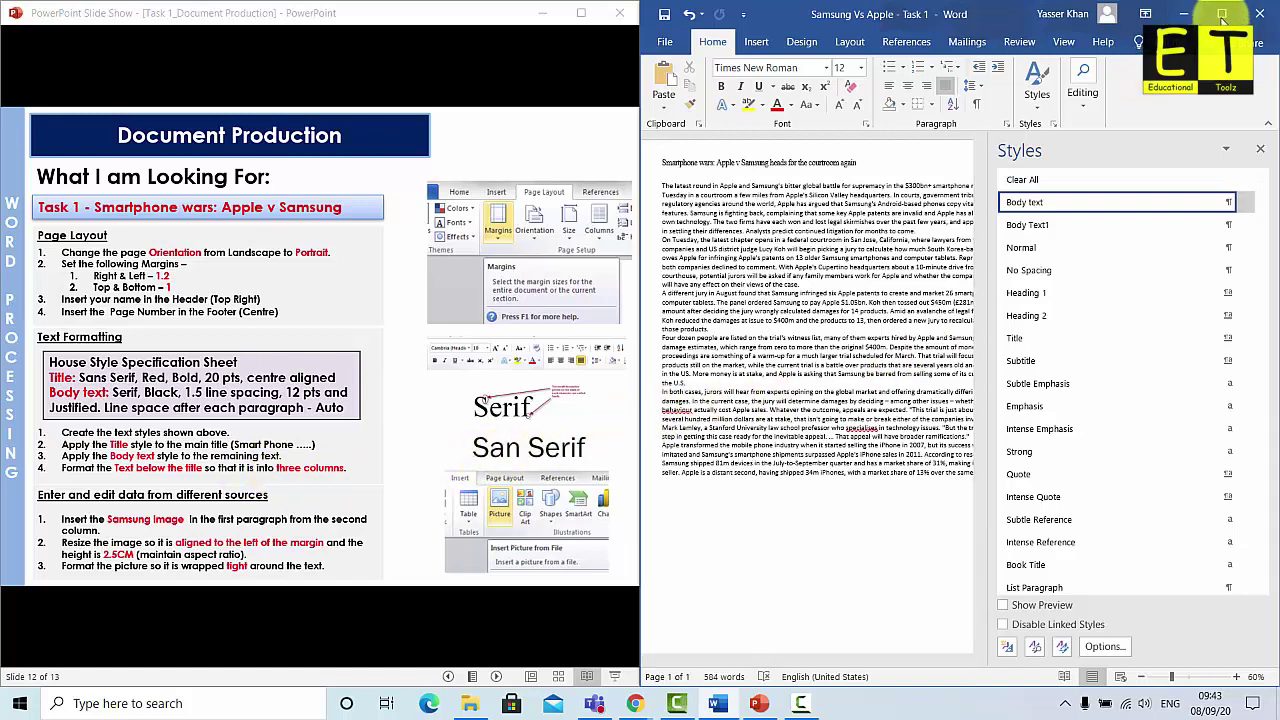
Apply the Title style to the main heading and the Body text style to all the paragraphs below it
left_click(1222, 14)
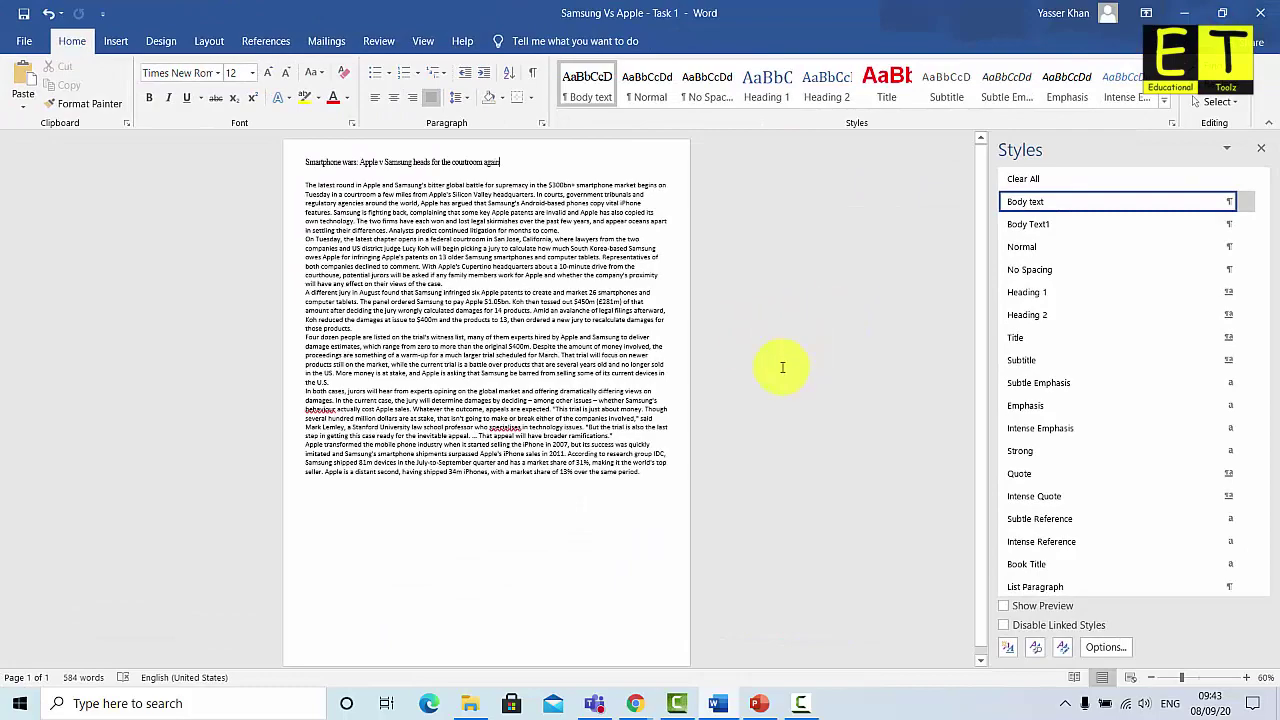
scroll(722, 372, "up", 2, "ctrl")
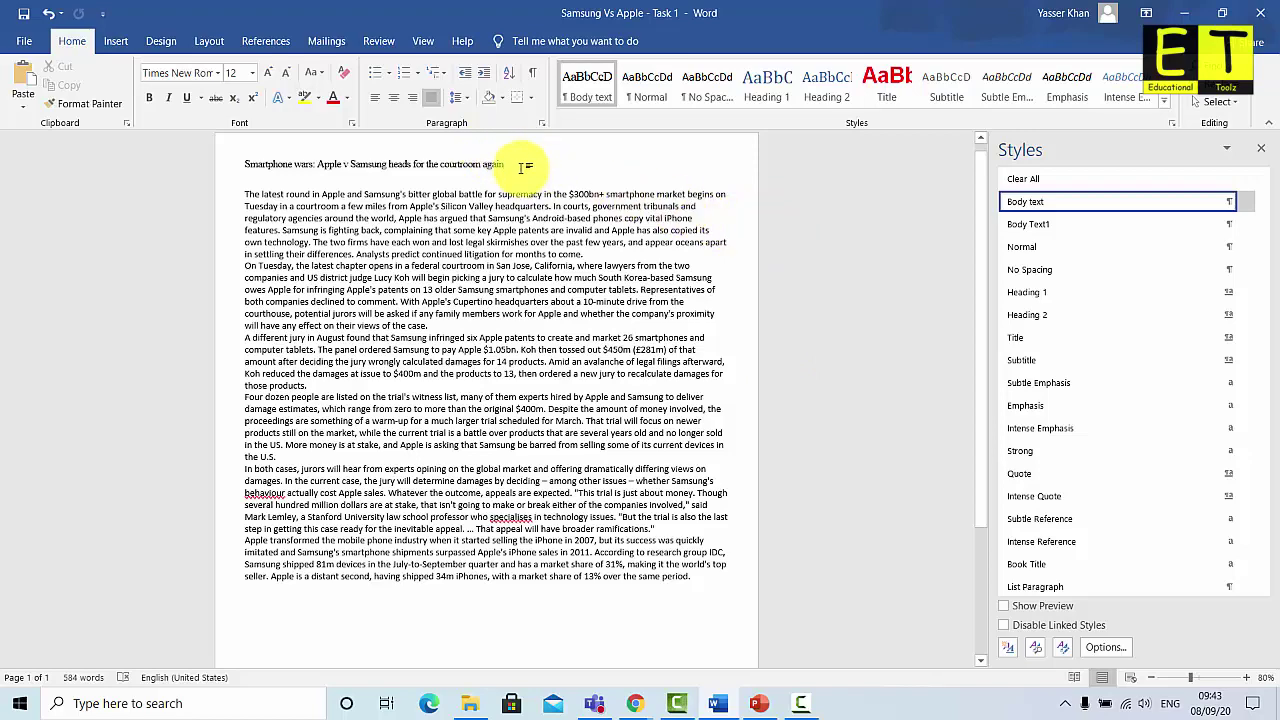
left_click_drag(520, 167, 263, 177)
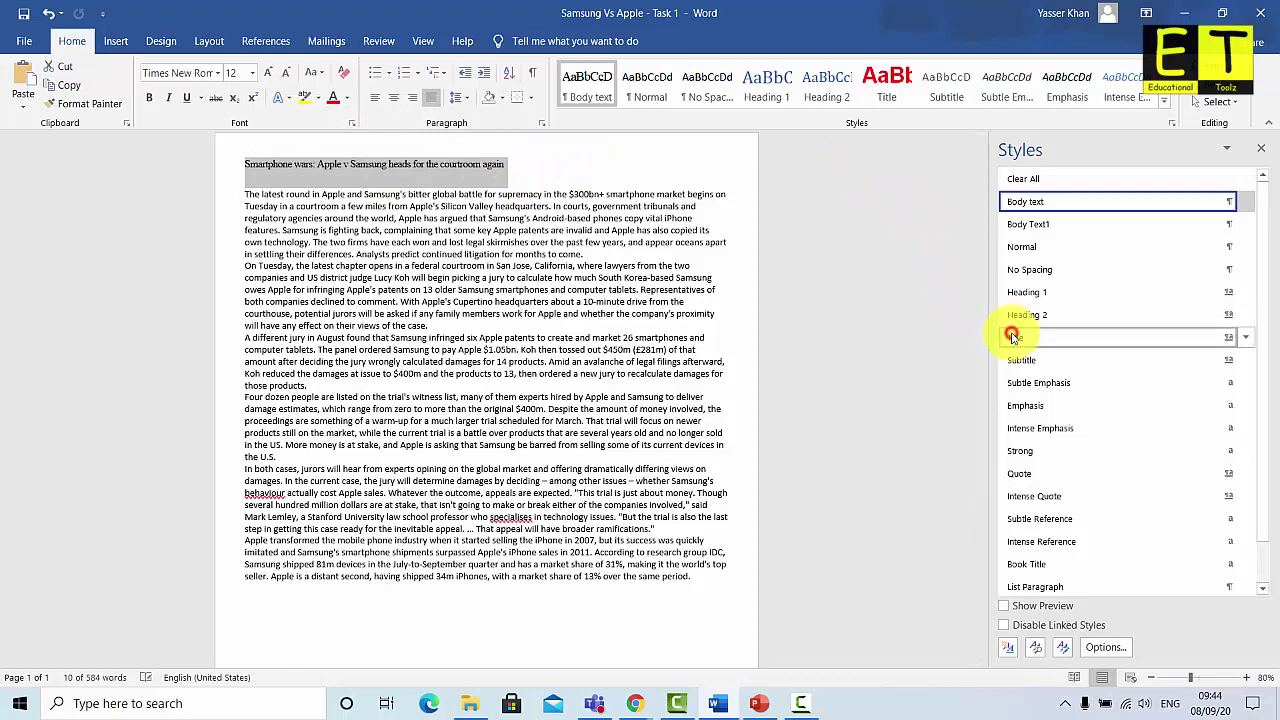
left_click(1055, 336)
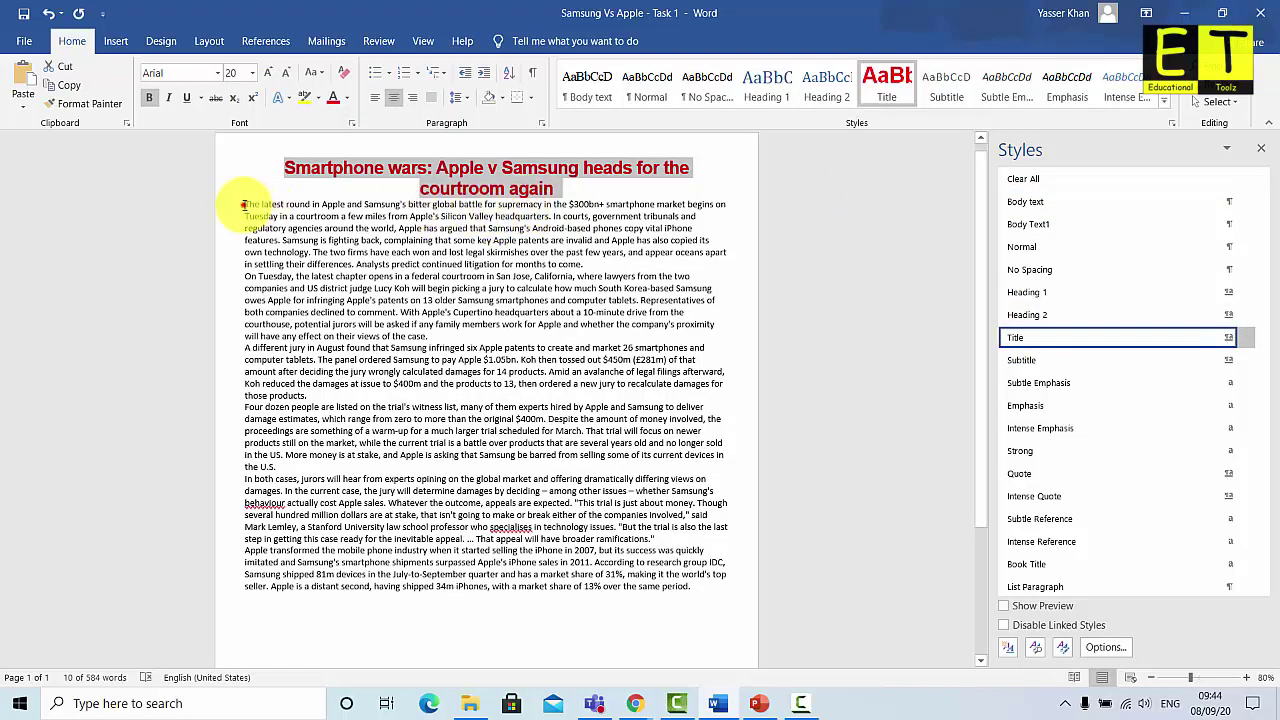
left_click_drag(243, 204, 677, 589)
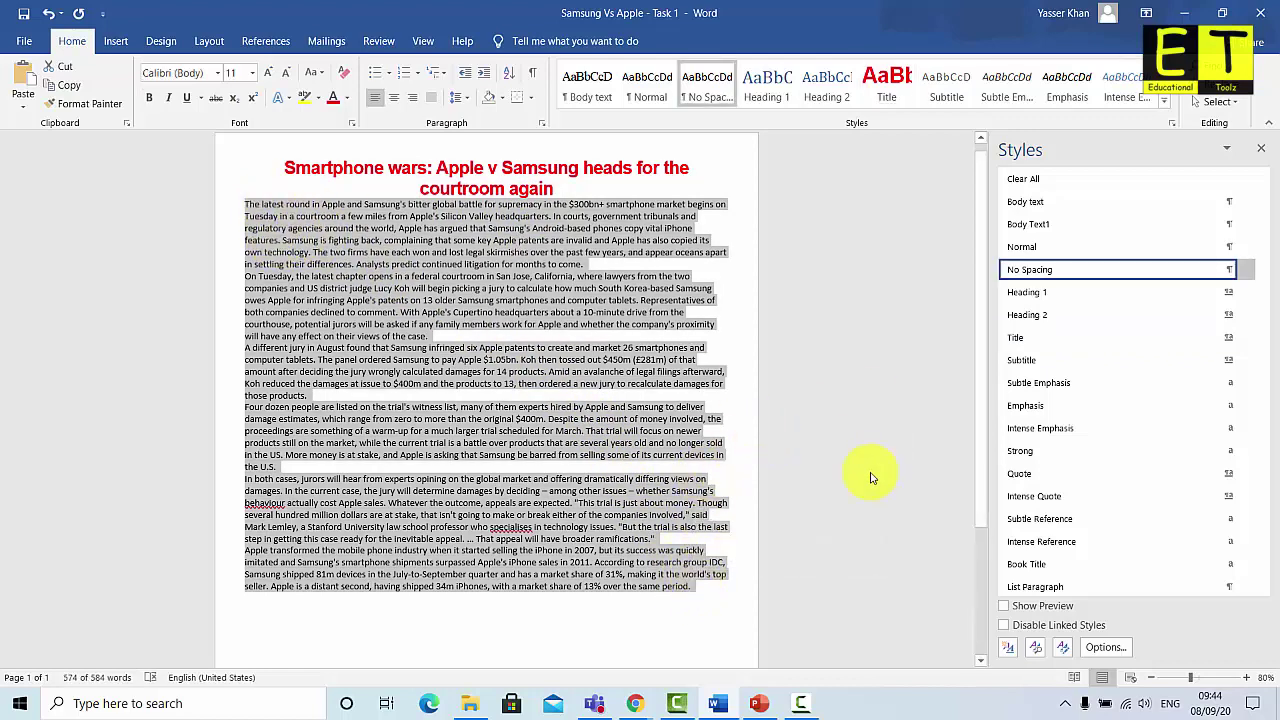
left_click(1040, 203)
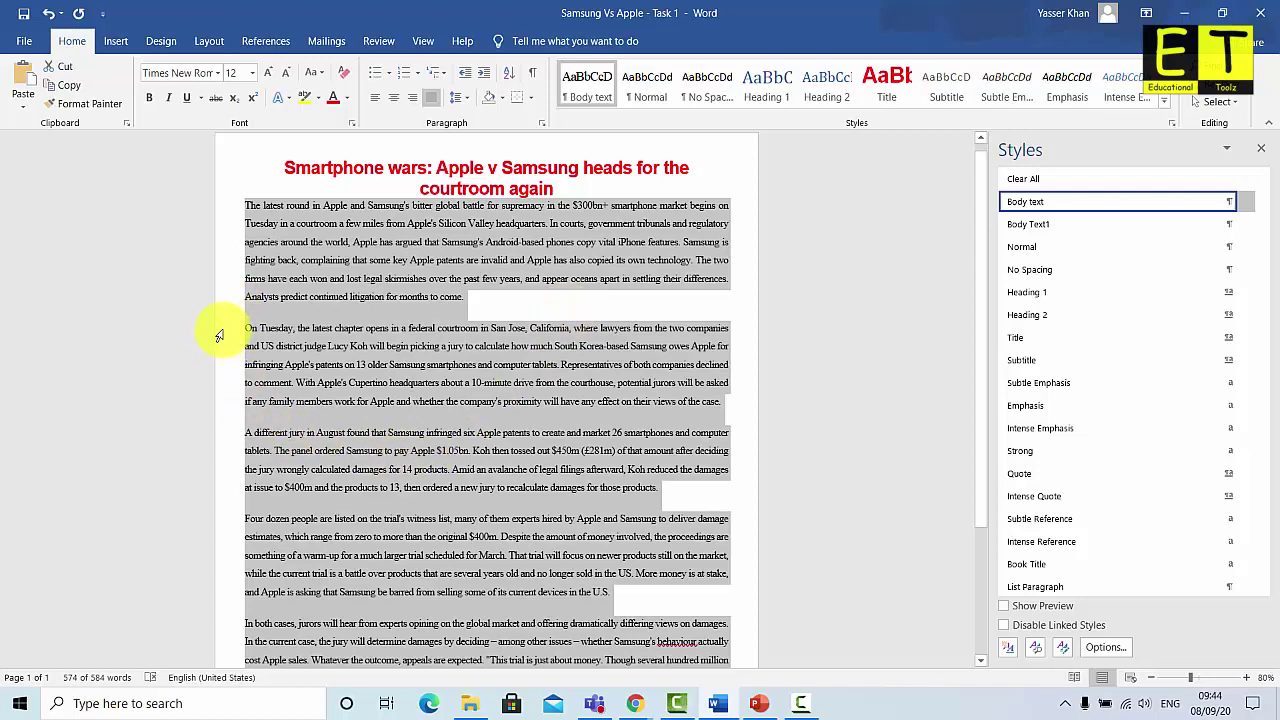
Format the body paragraphs below the title into three columns and check the layout down the page
left_click(208, 41)
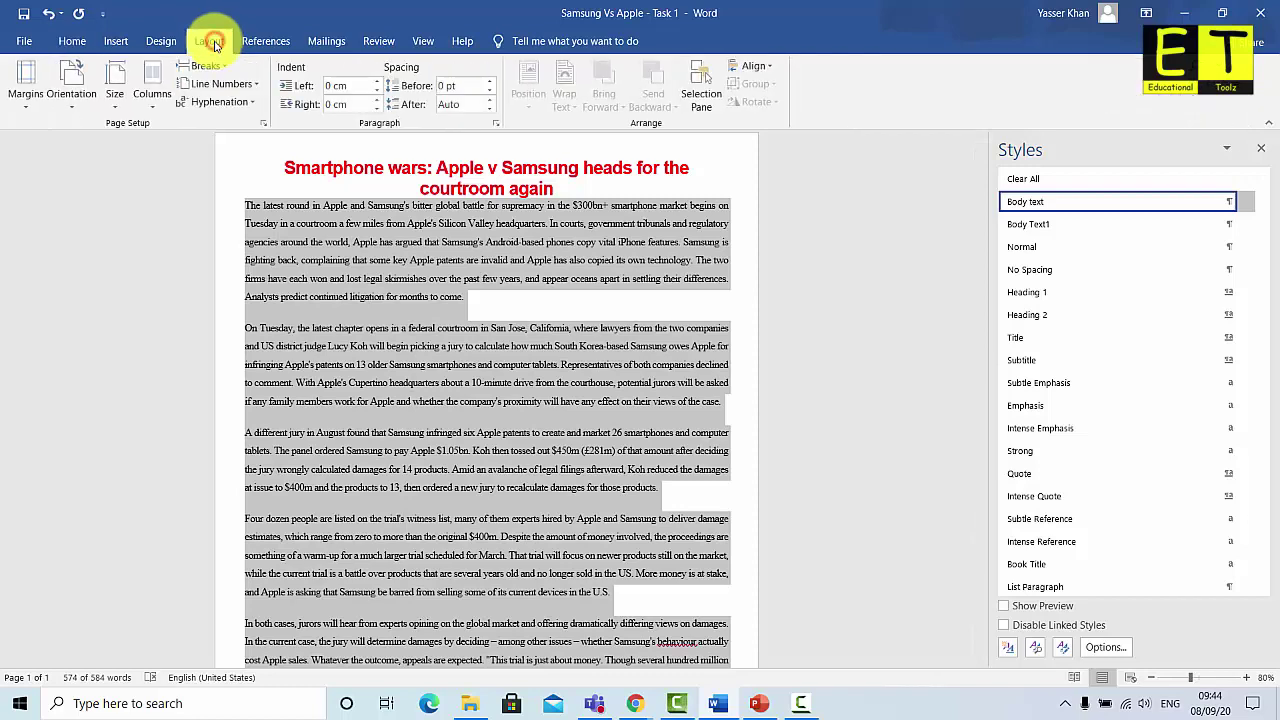
left_click(152, 96)
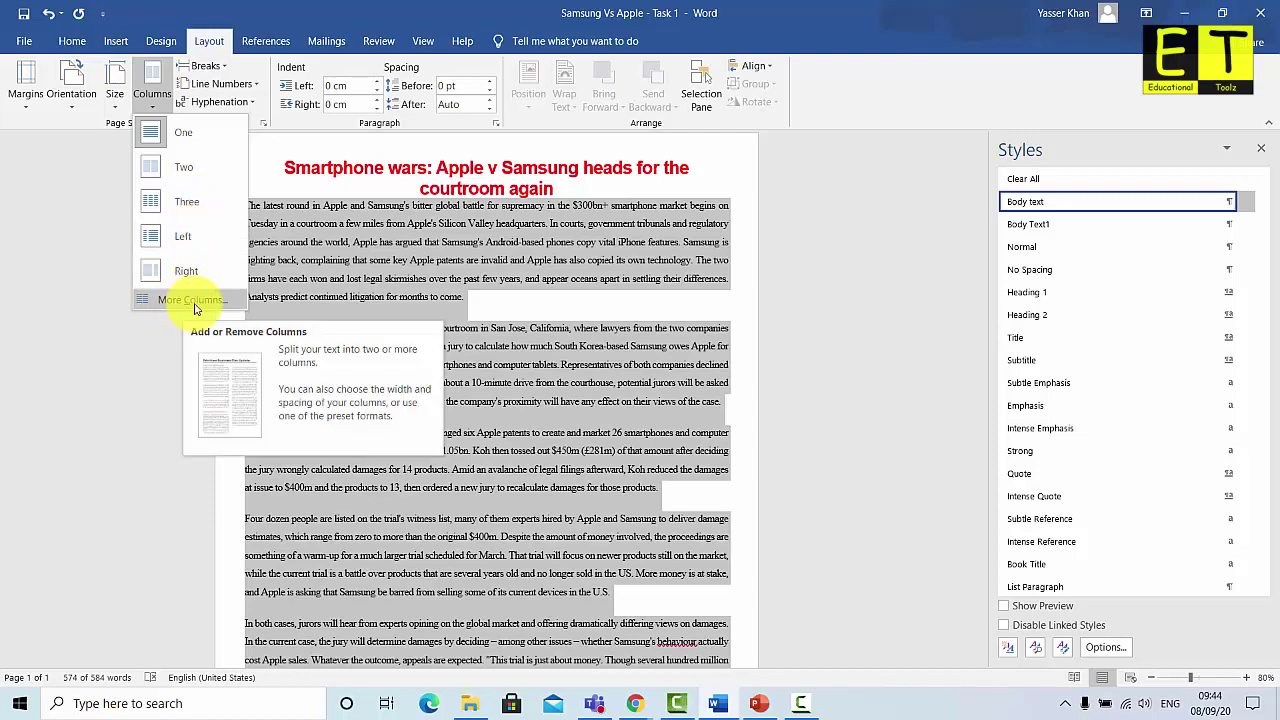
left_click(186, 200)
left_click(392, 340)
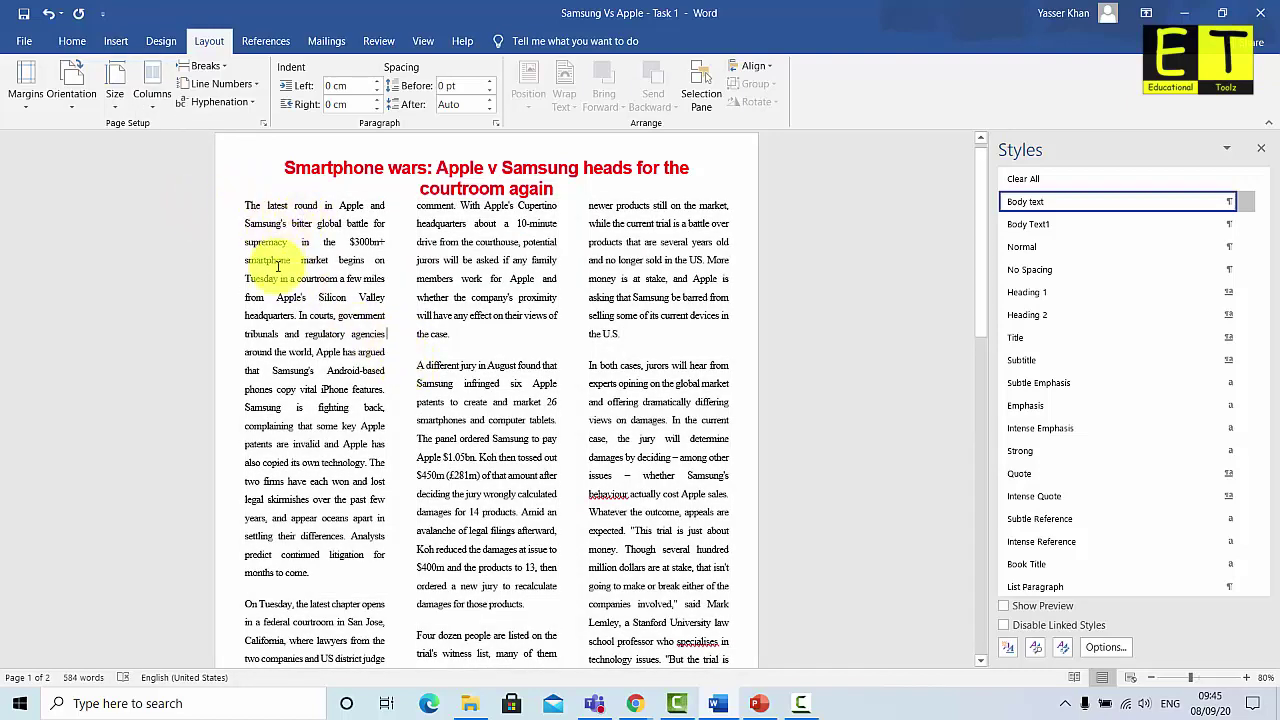
scroll(400, 295, "down", 1)
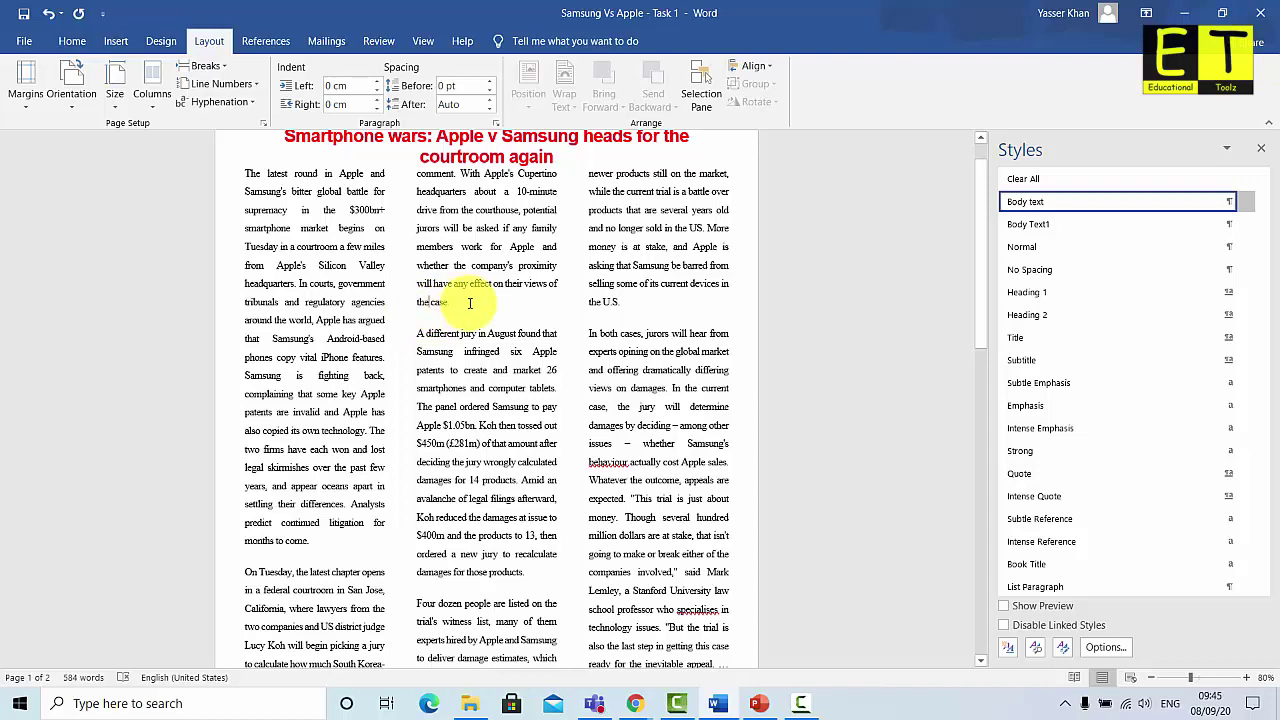
scroll(540, 327, "down", 1)
scroll(540, 327, "up", 2)
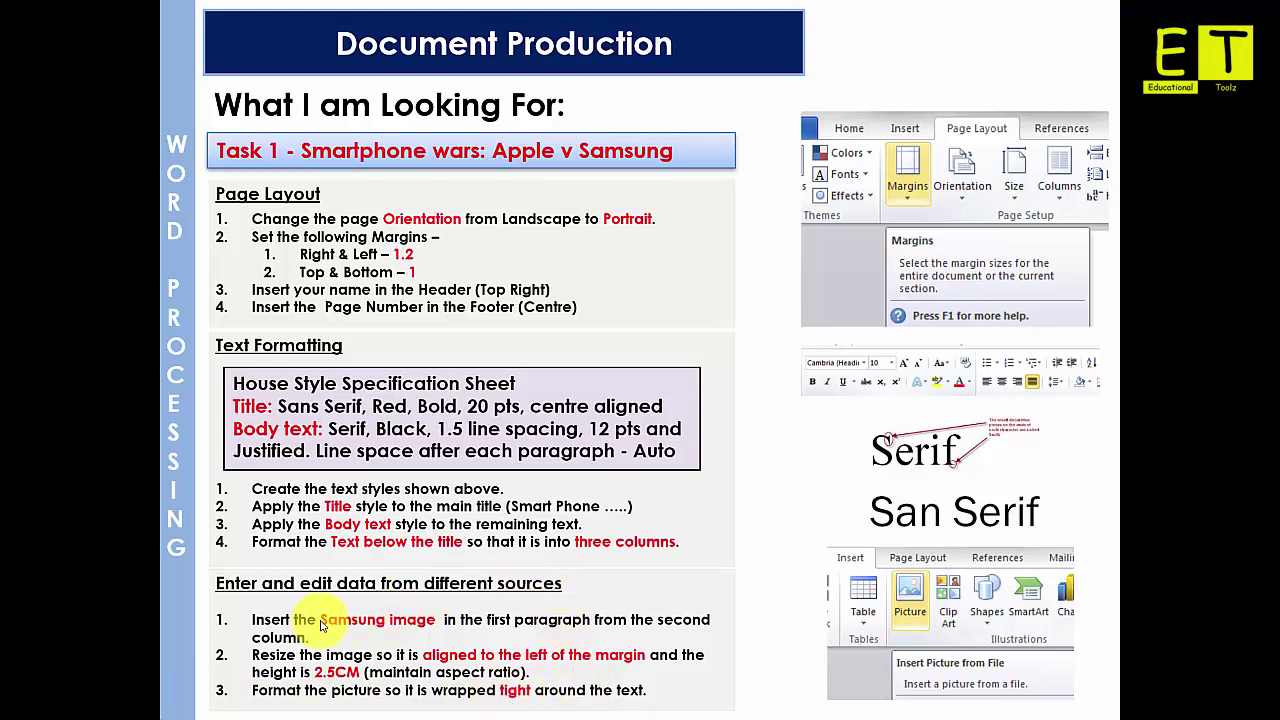
Back in the Word document, insert the Samsung picture before "A different jury in August" in the second column
key("alt+Tab")
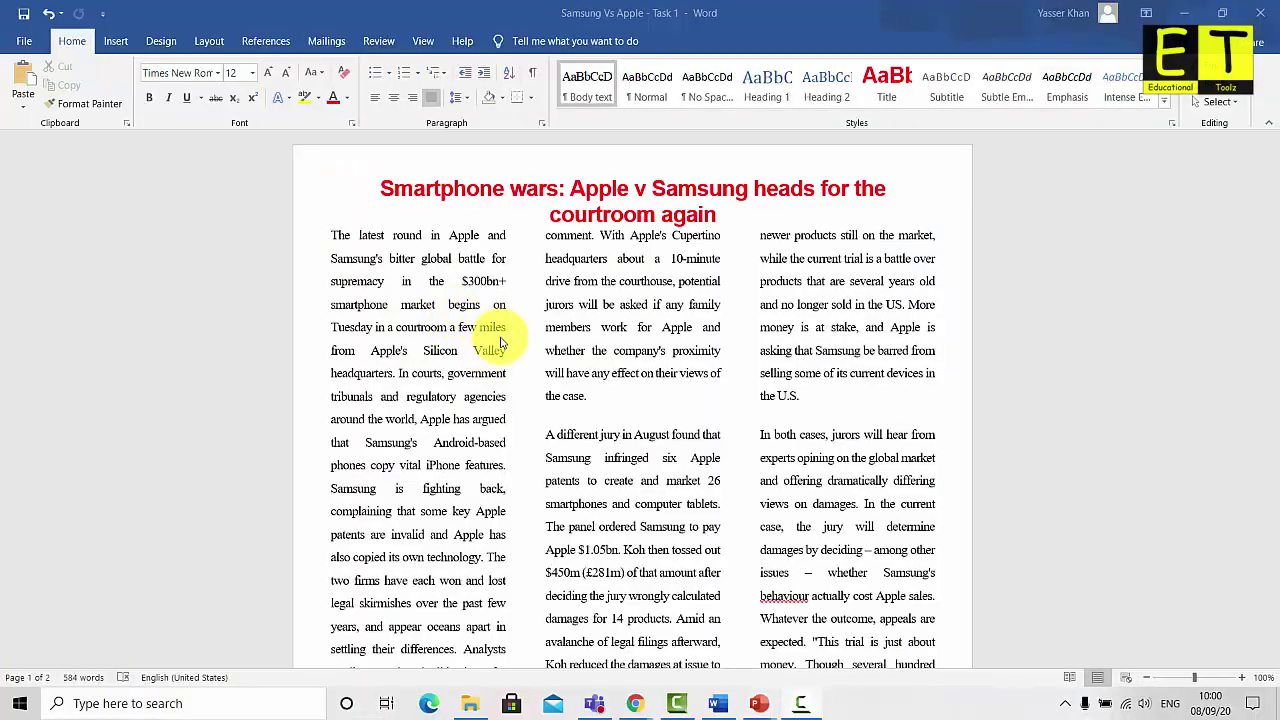
left_click(545, 436)
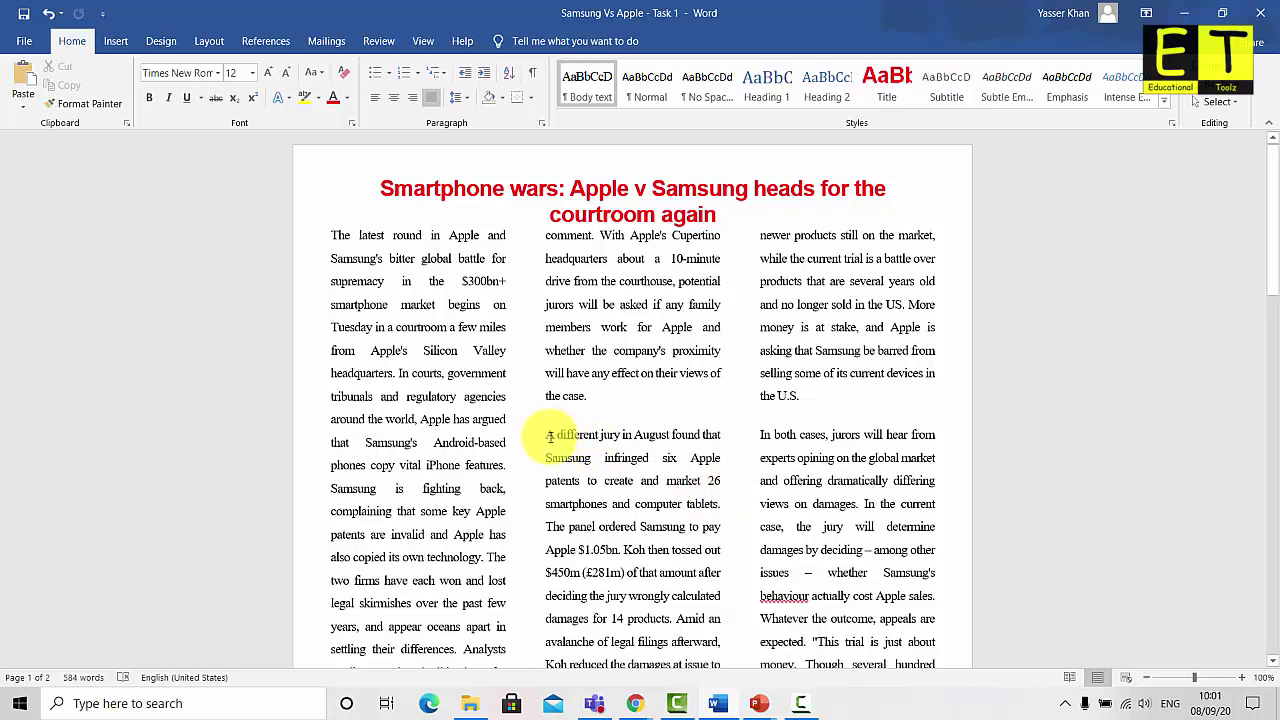
left_click(548, 436)
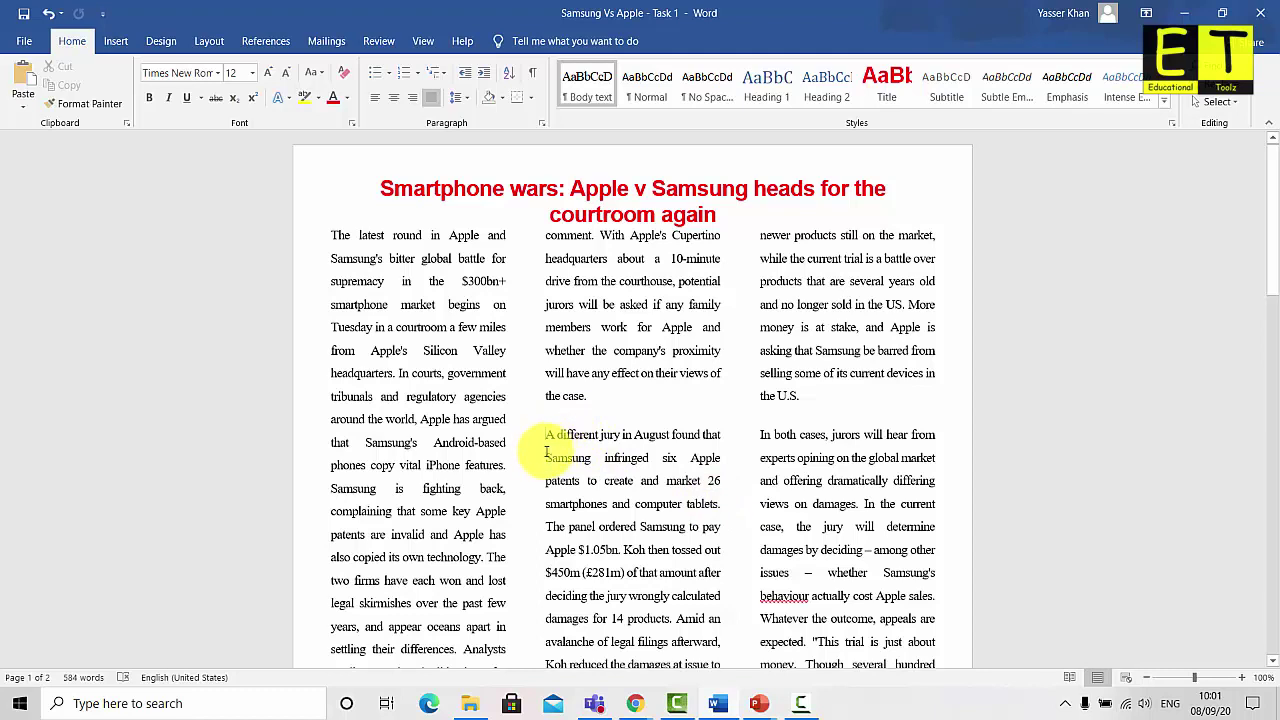
left_click(115, 40)
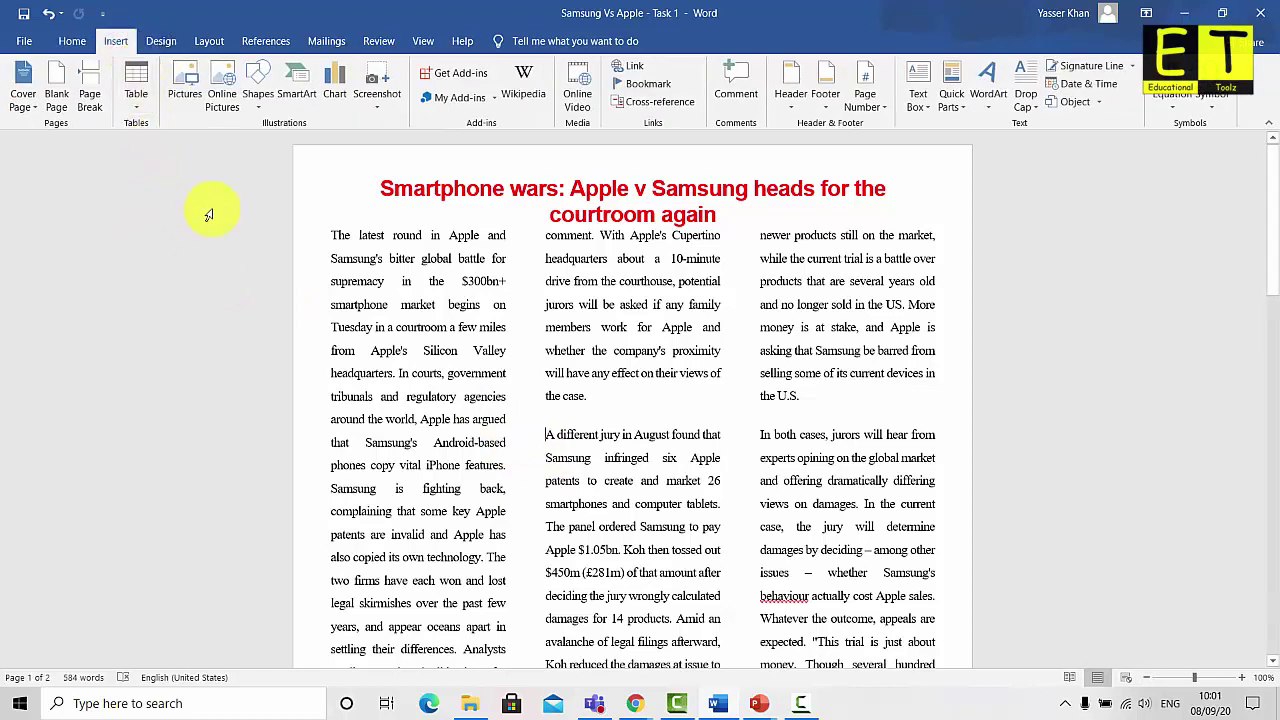
left_click(186, 86)
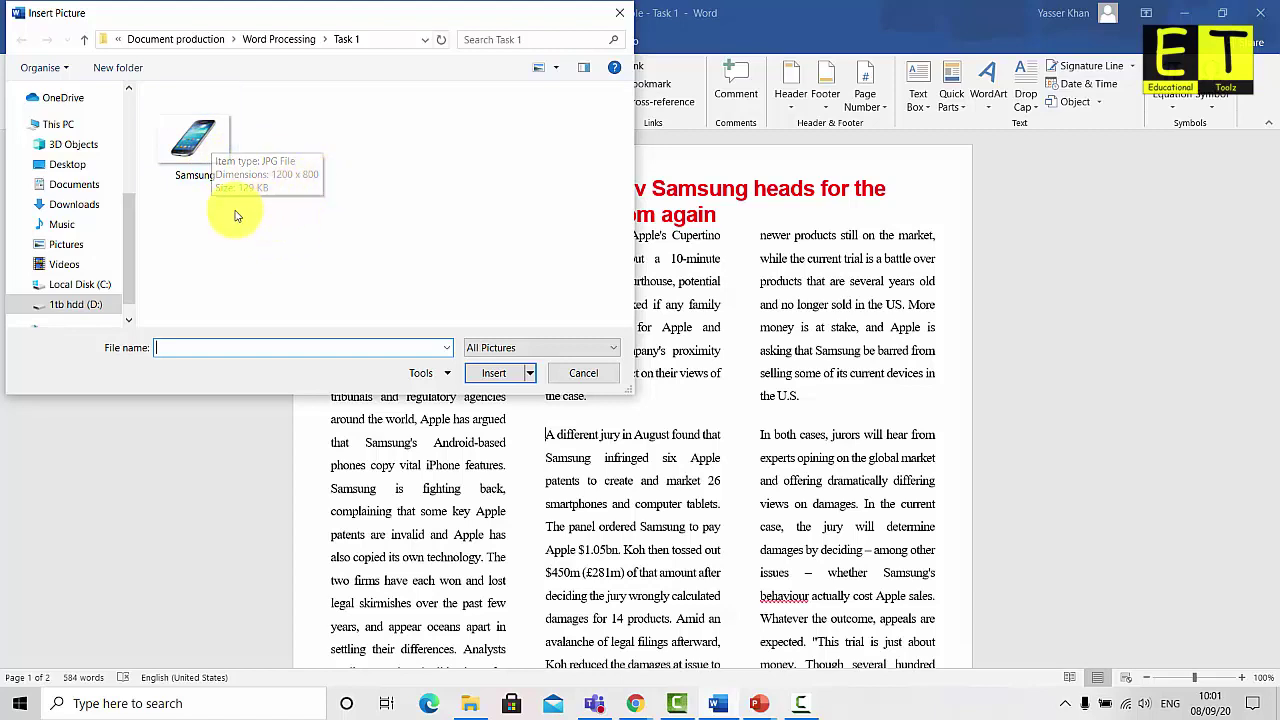
left_click(190, 150)
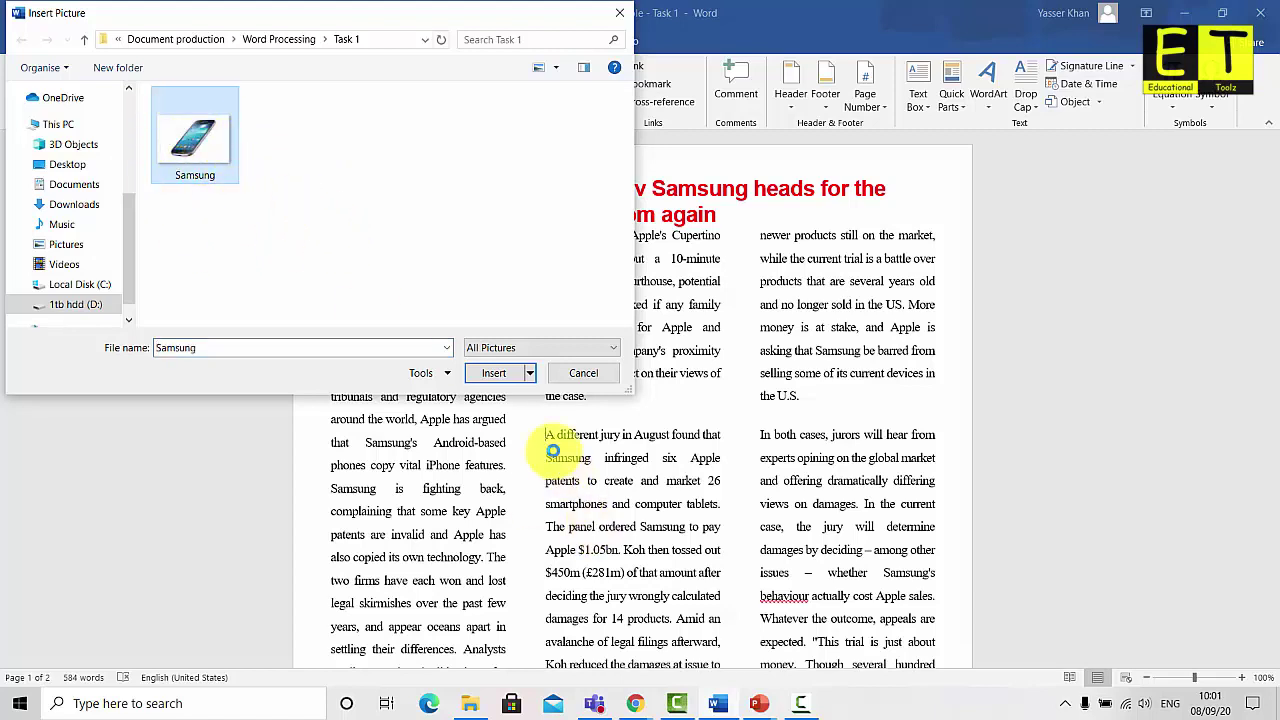
left_click(494, 373)
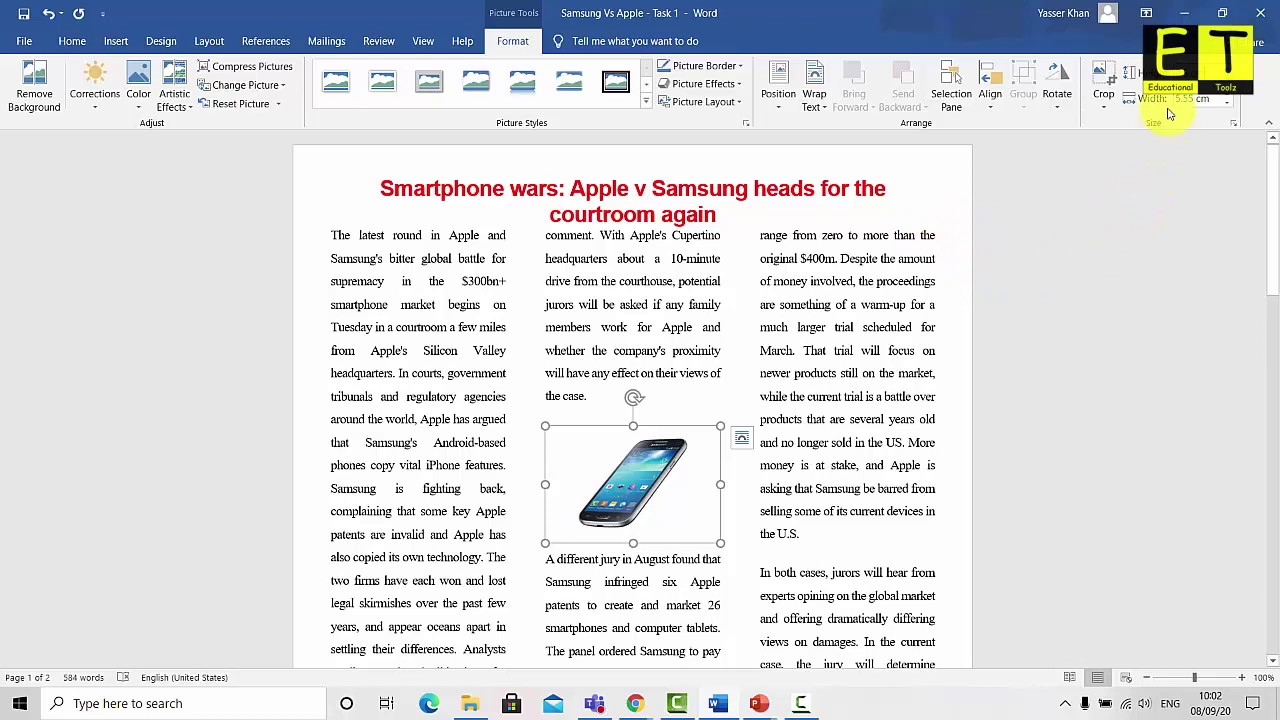
Resize the Samsung picture to a width of 3.75 cm and set its text wrapping to Tight
type("3.75")
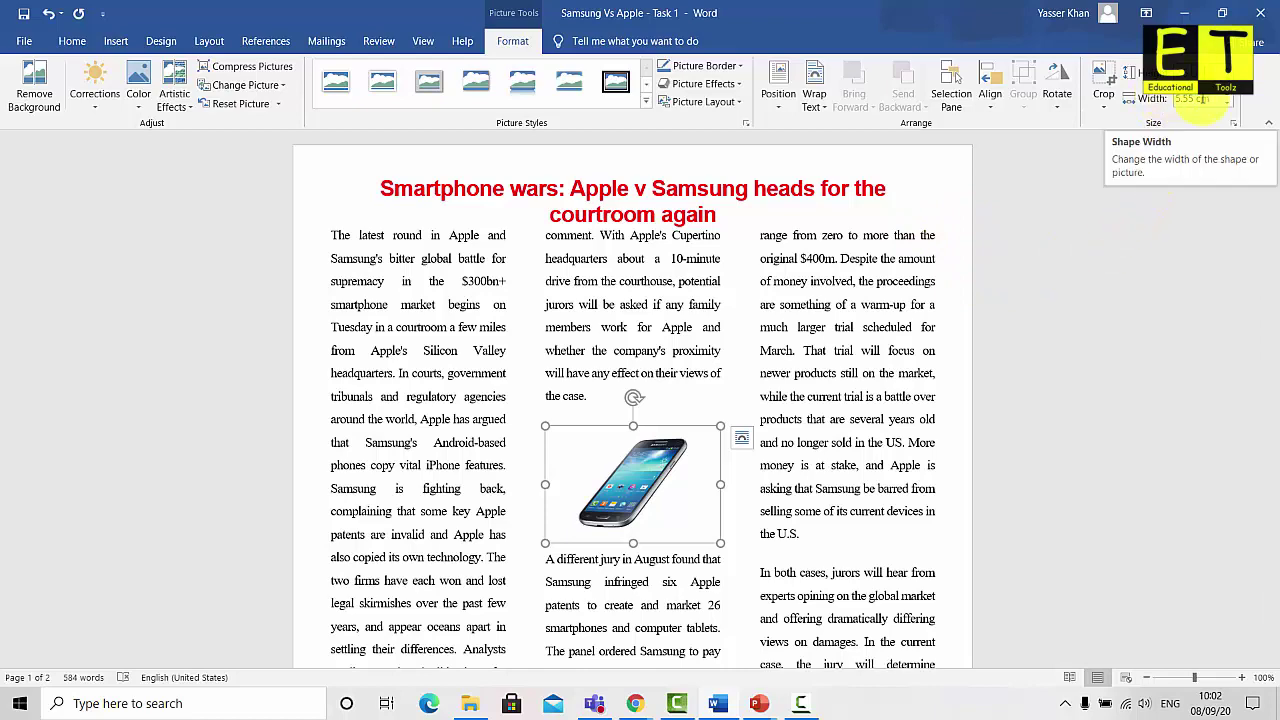
key("Return")
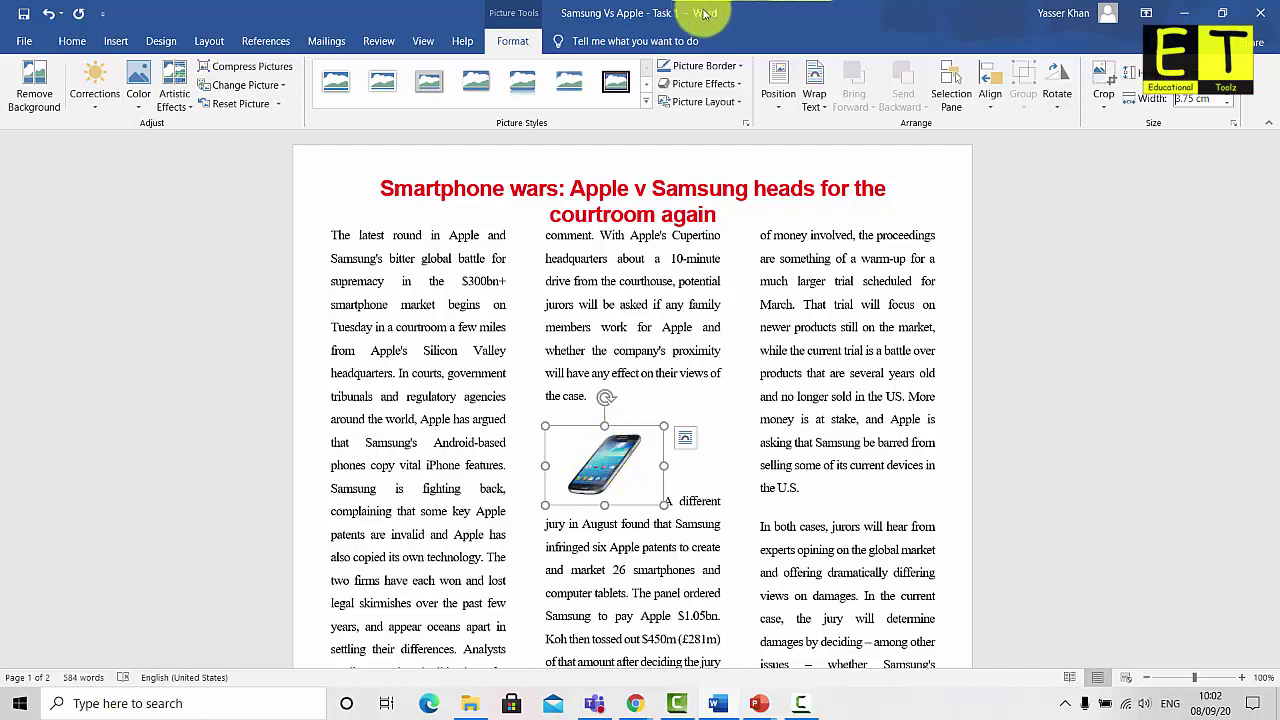
left_click(805, 103)
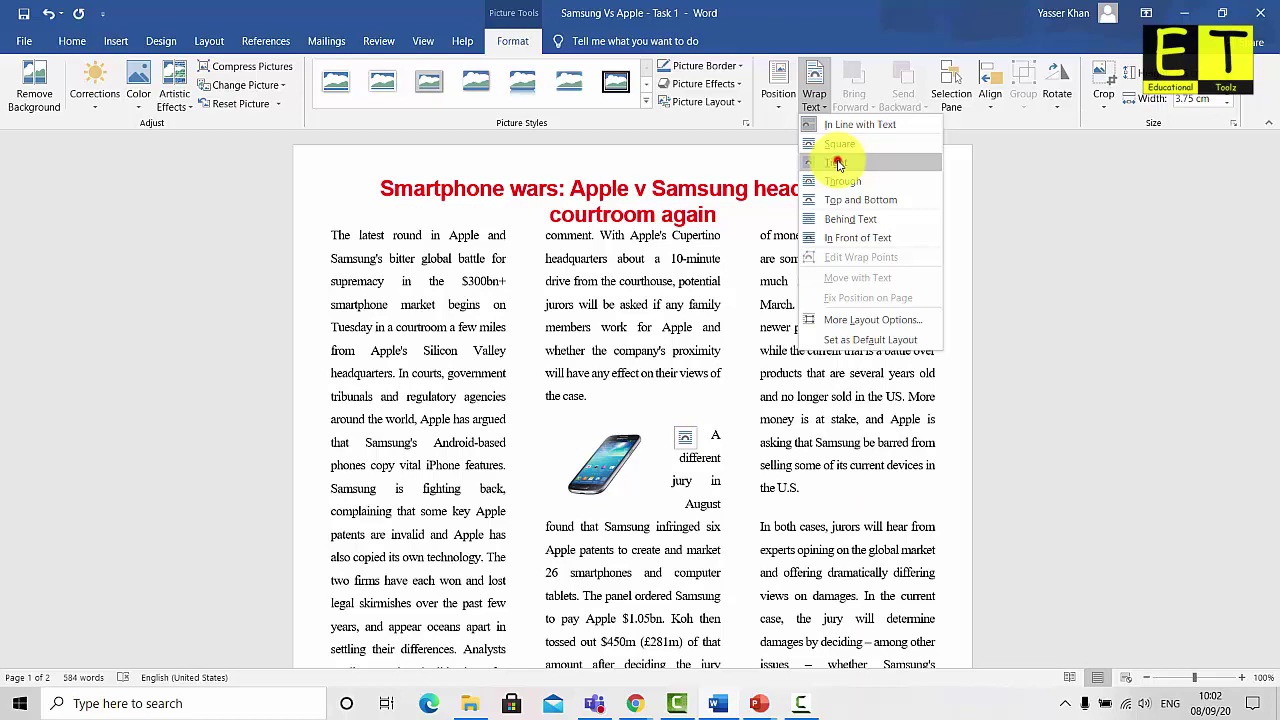
left_click(838, 163)
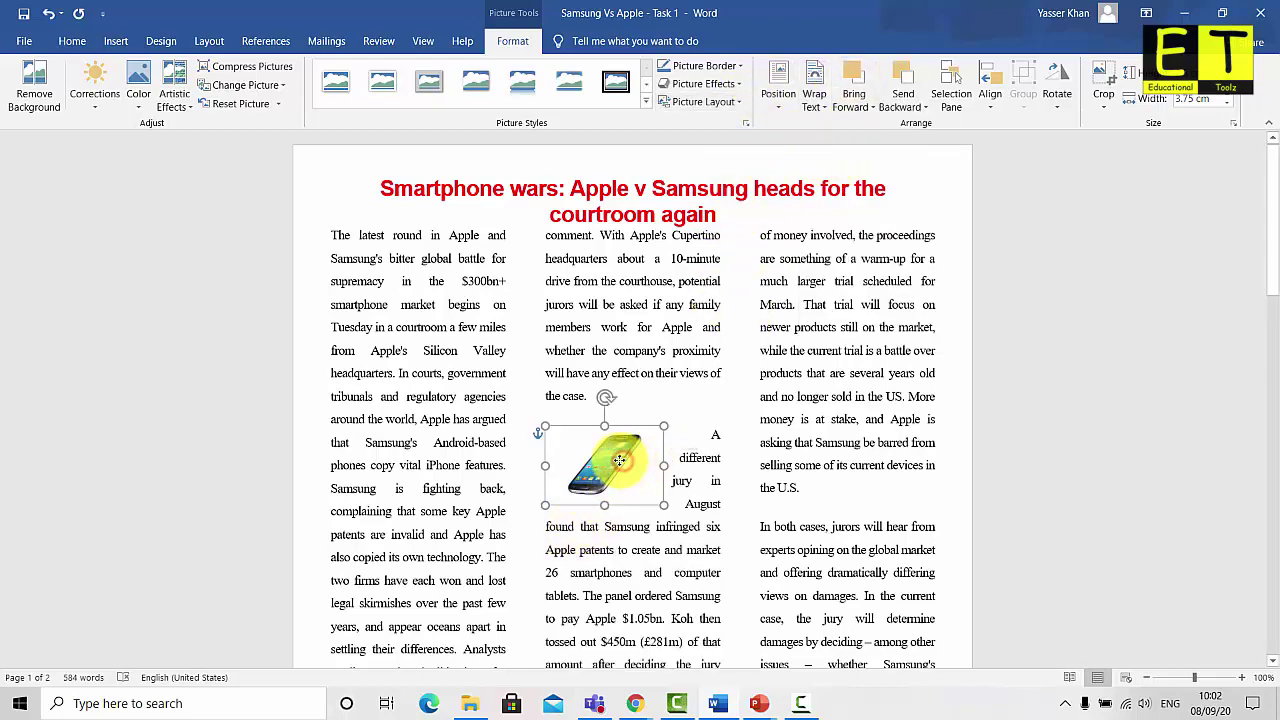
Move the phone picture slightly left so it lines up with the second column's left text margin
mouse_move(619, 460)
left_mouse_down()
mouse_move(597, 468)
mouse_move(596, 490)
mouse_move(604, 465)
left_mouse_up()
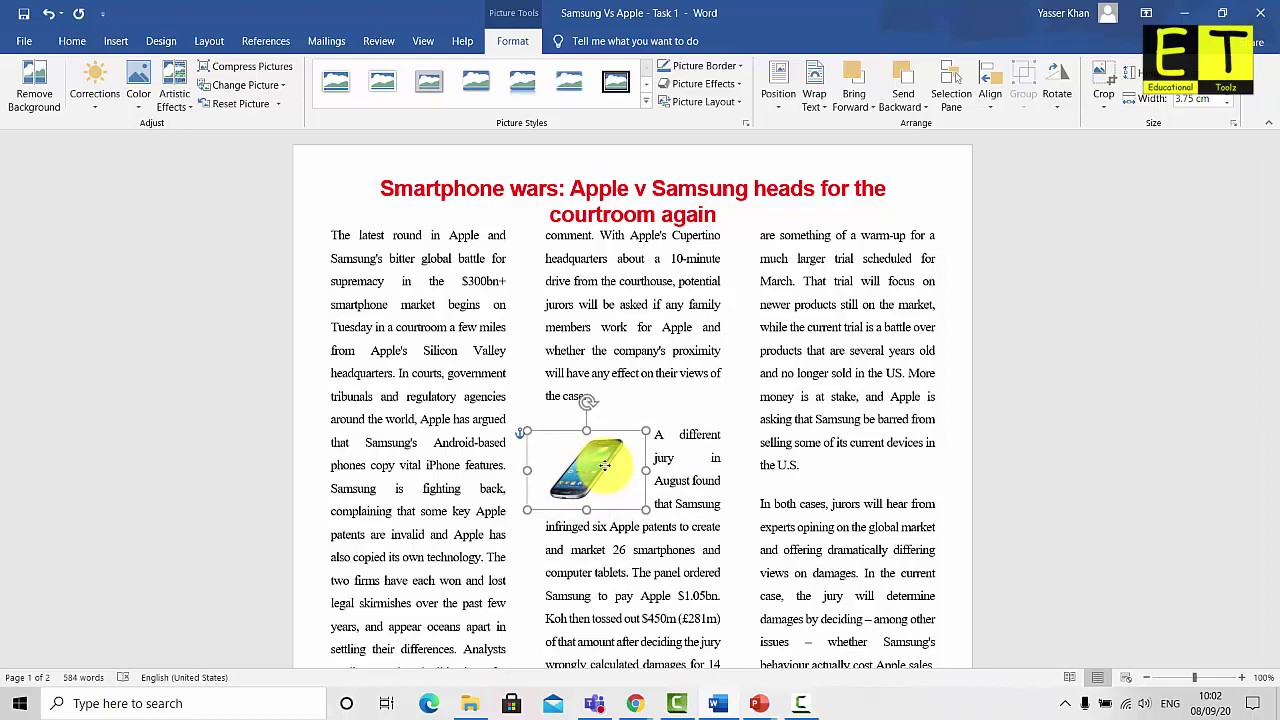
left_click(735, 482)
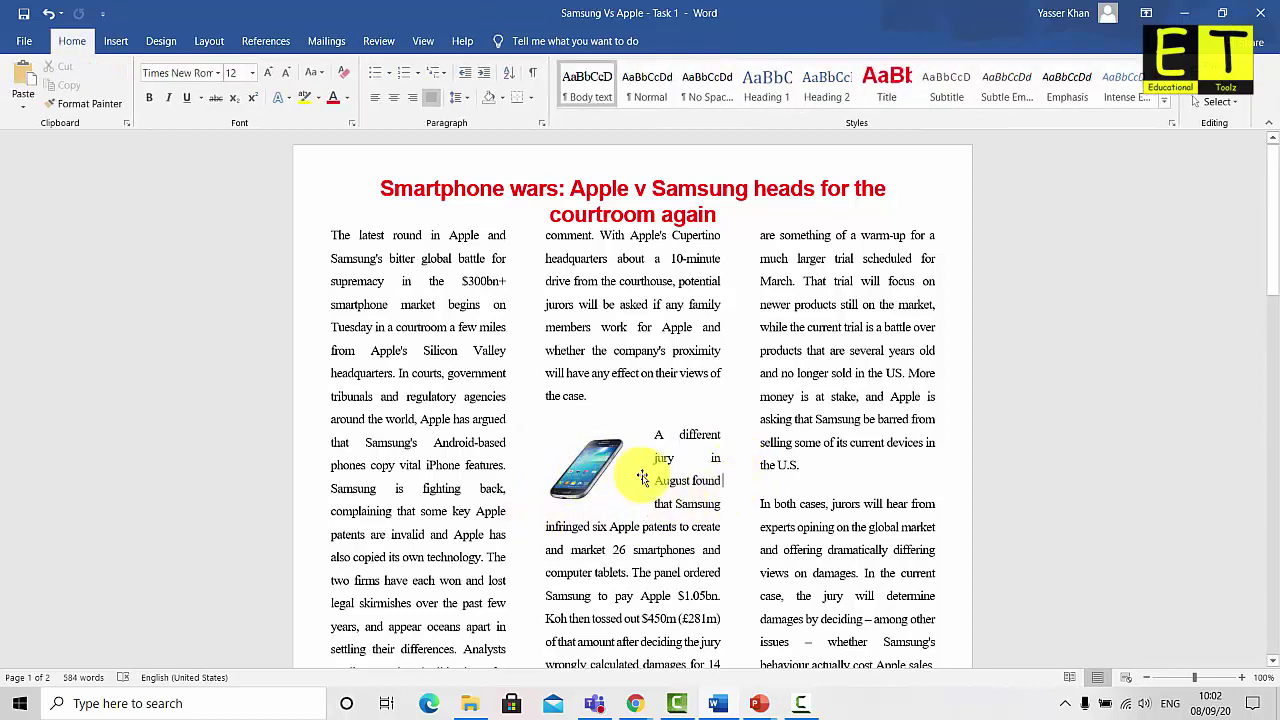
left_click(601, 484)
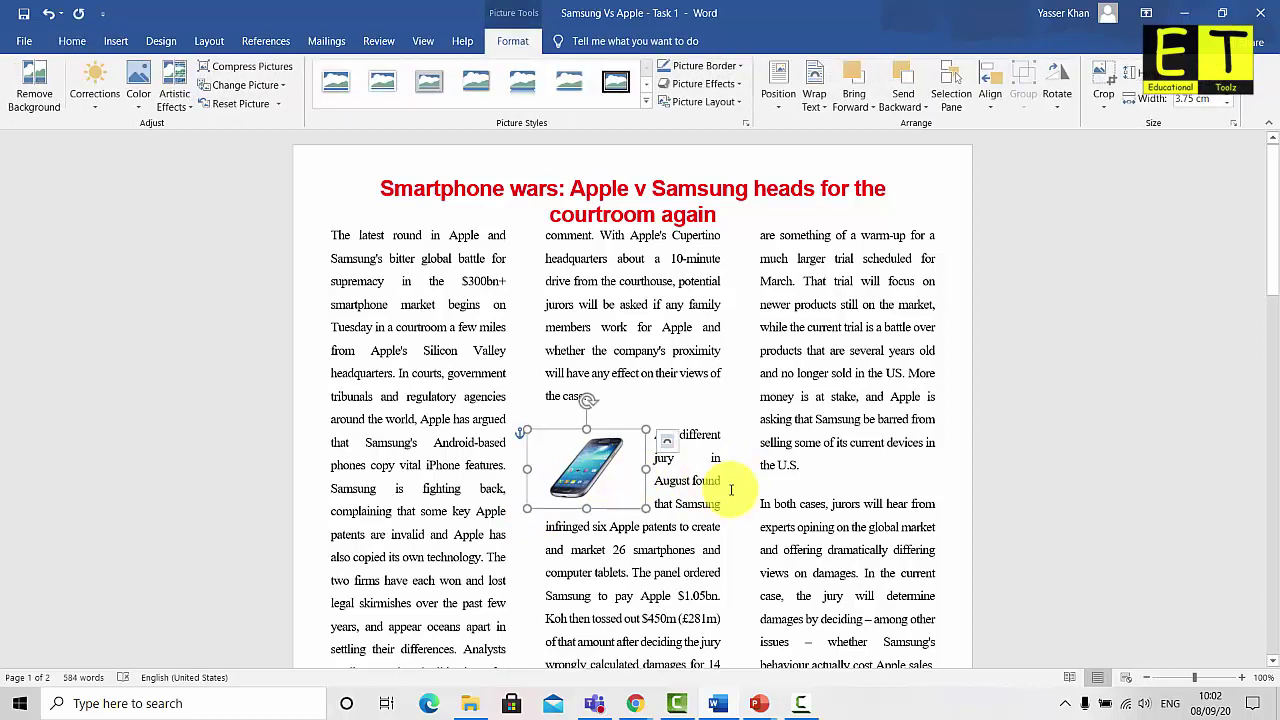
left_click(738, 491)
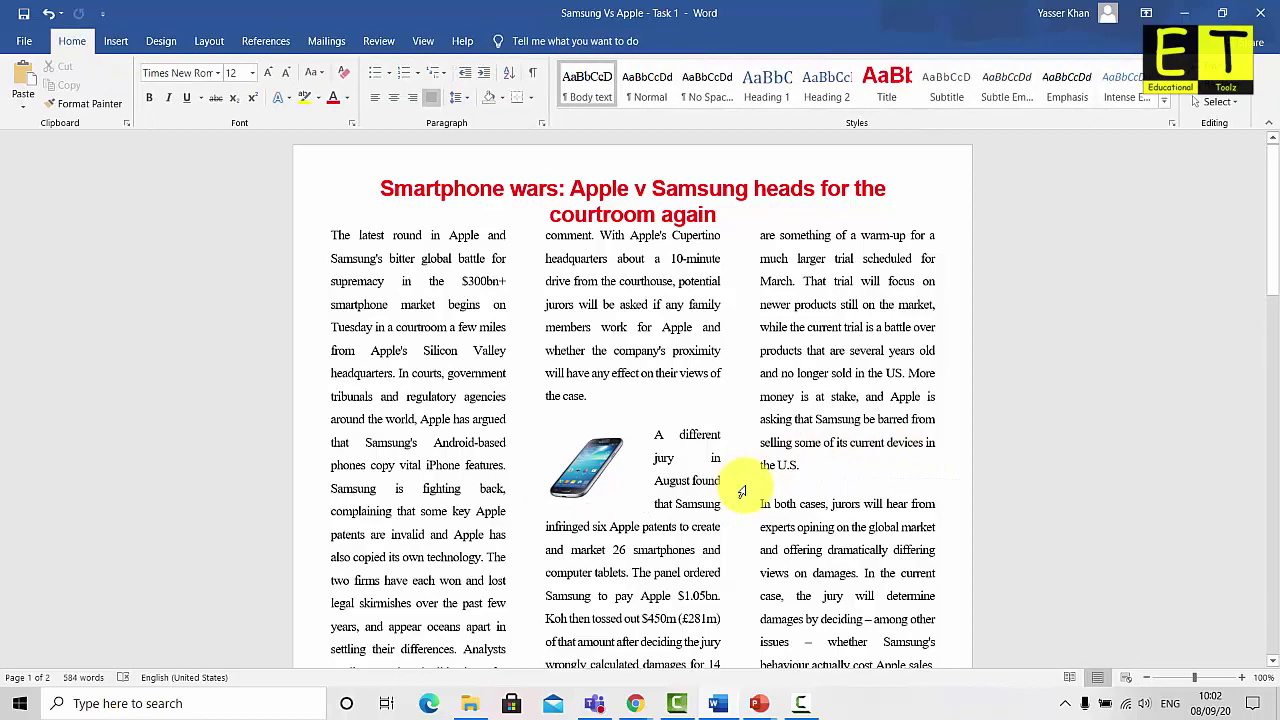
scroll(623, 366, "down", 3)
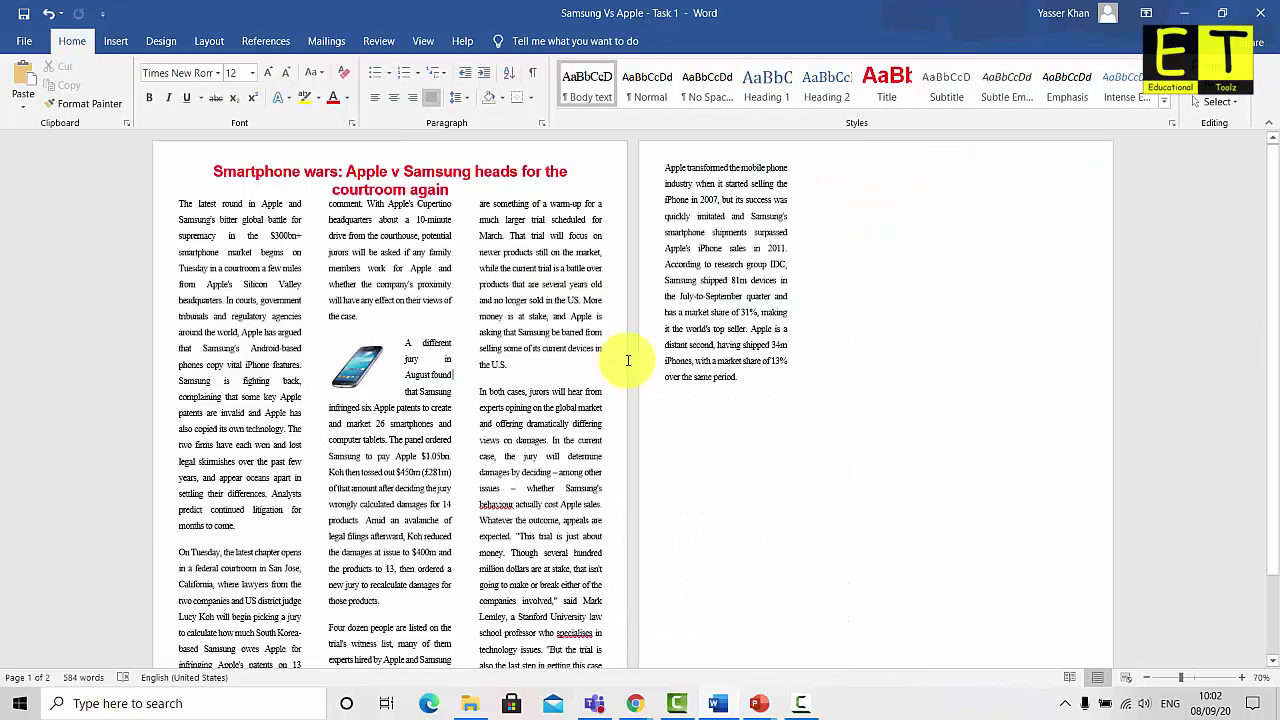